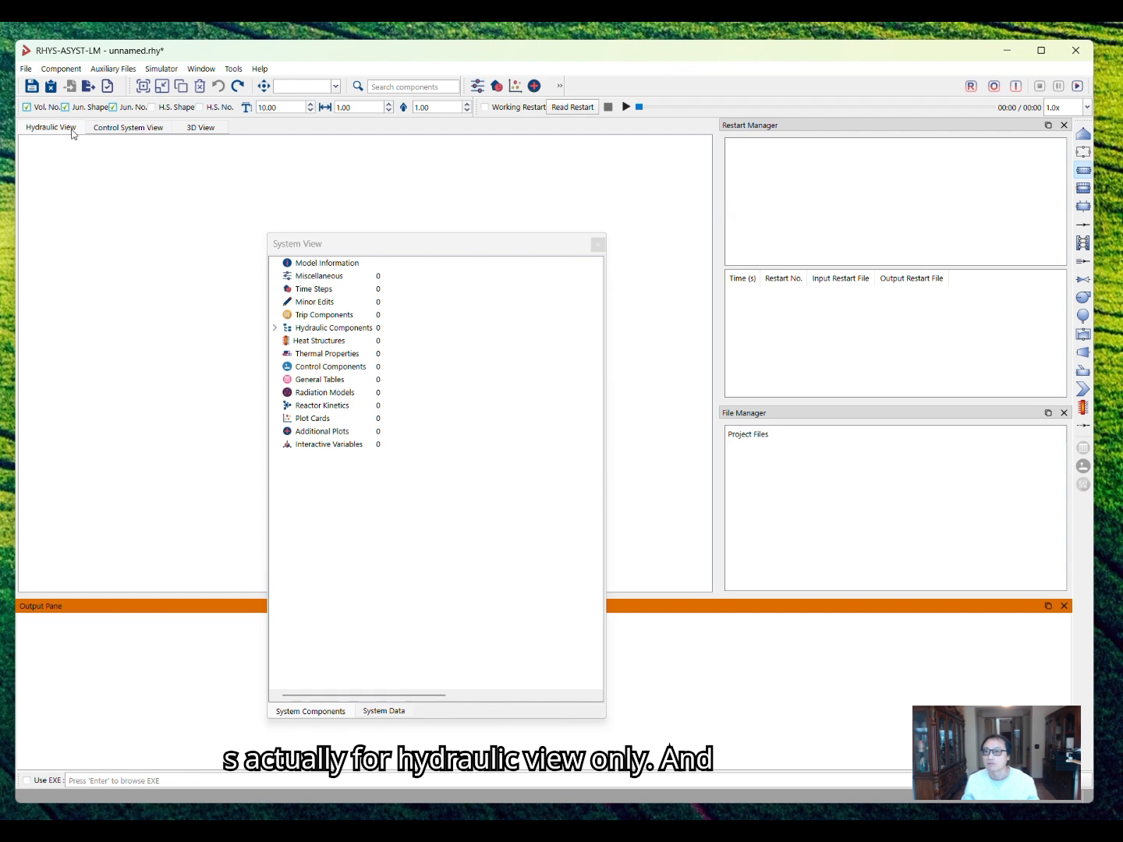
Step: Place a pipe component on the Hydraulic View canvas, reposition it, and move the System View window off the workspace
click(148, 129)
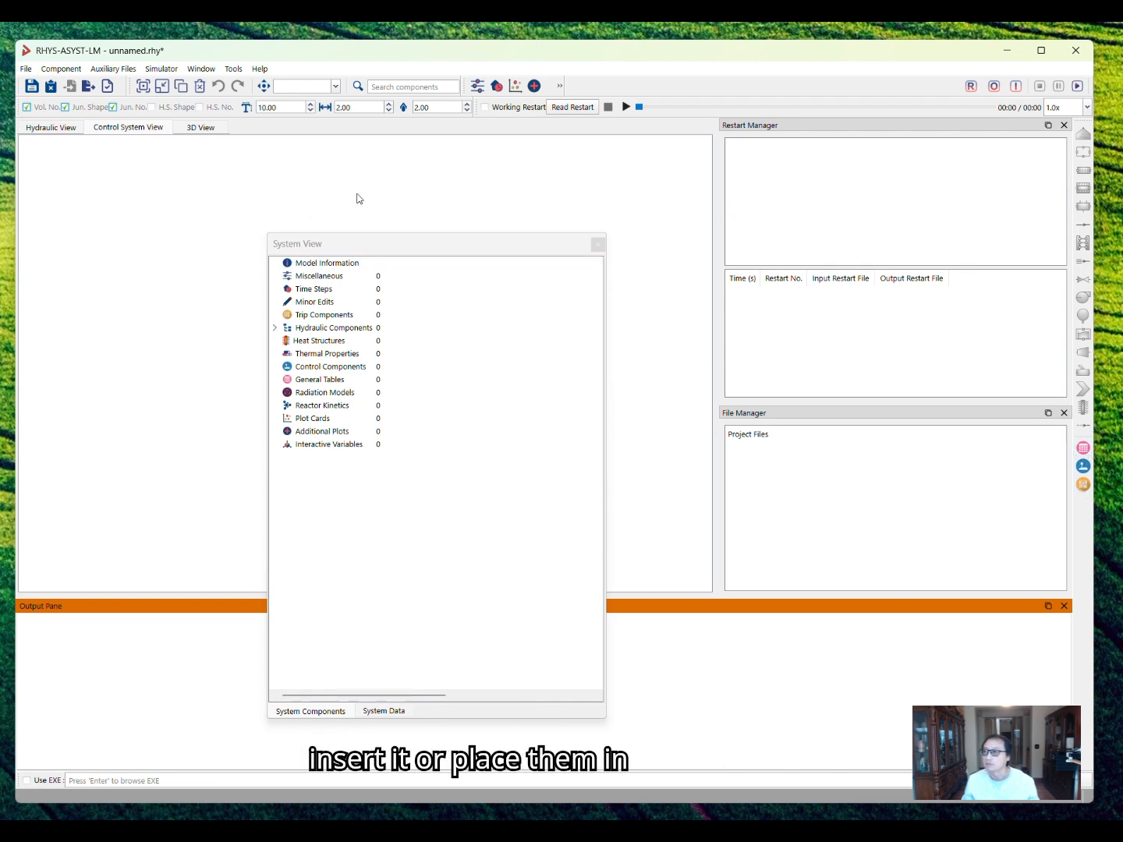
click(57, 132)
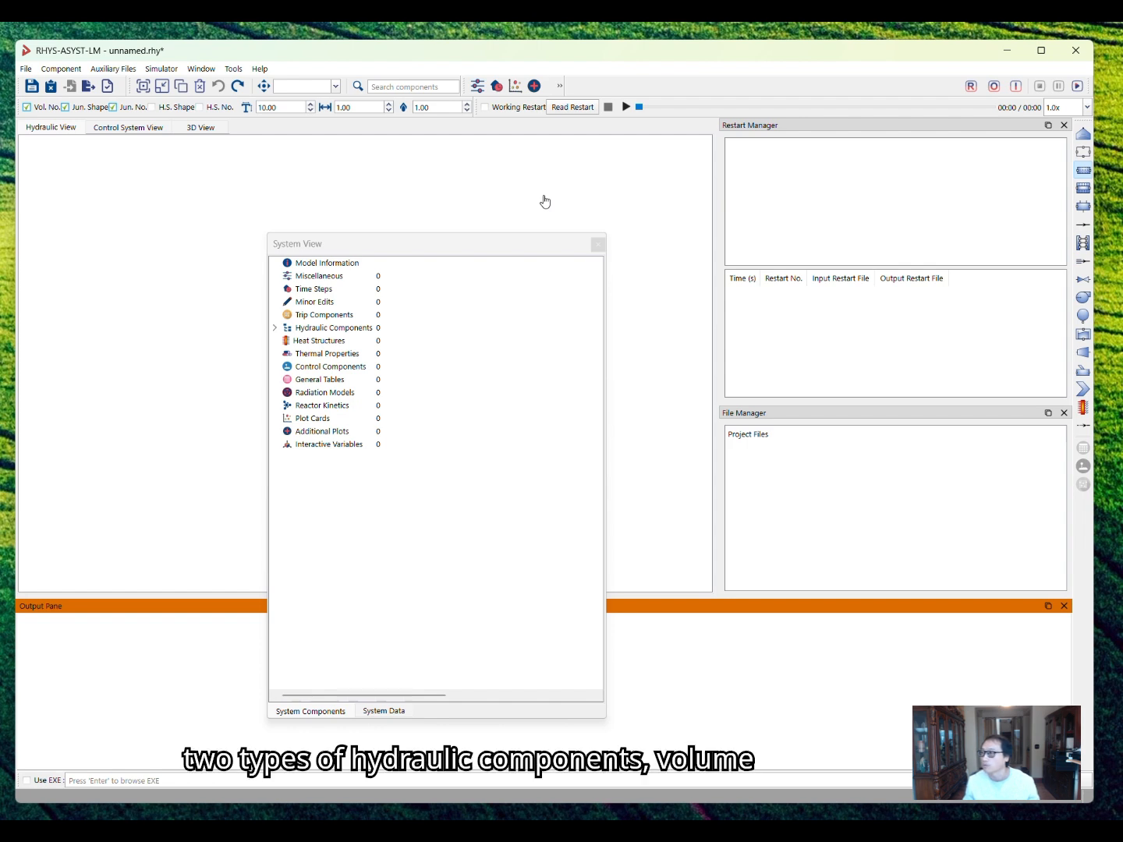
click(1083, 175)
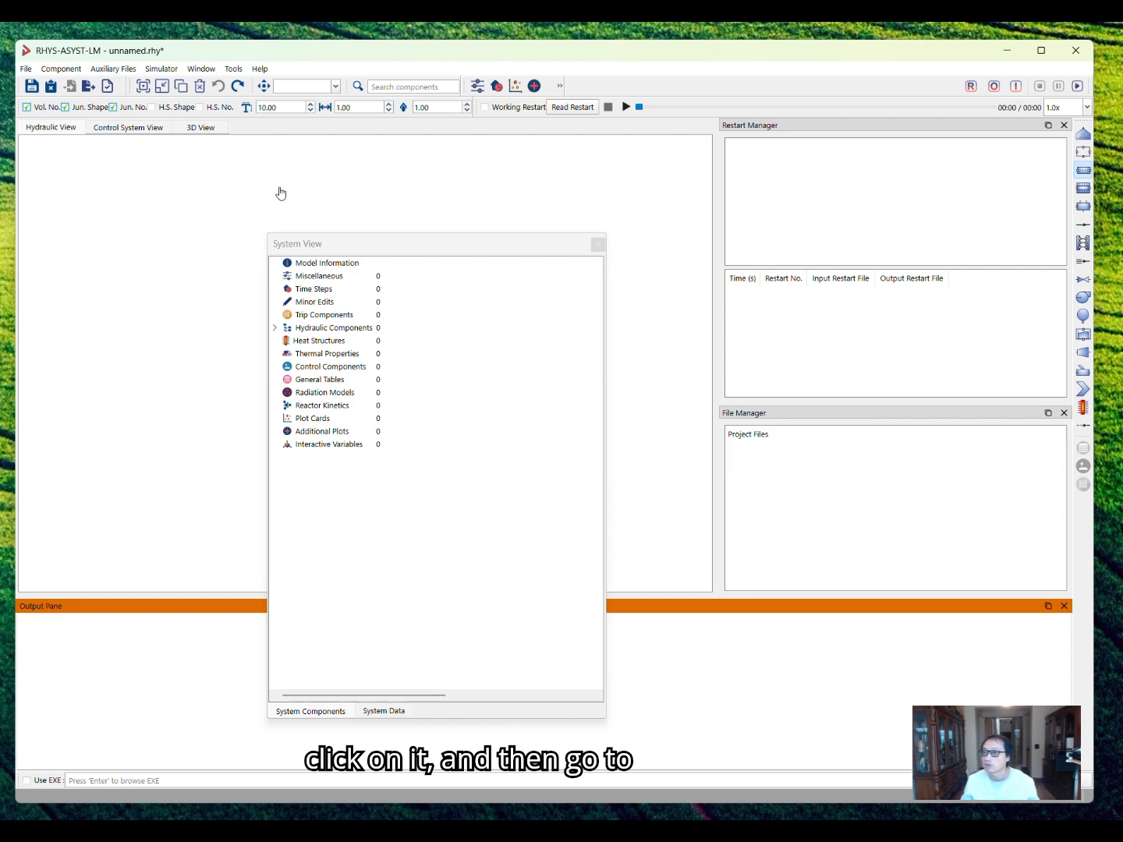
click(136, 237)
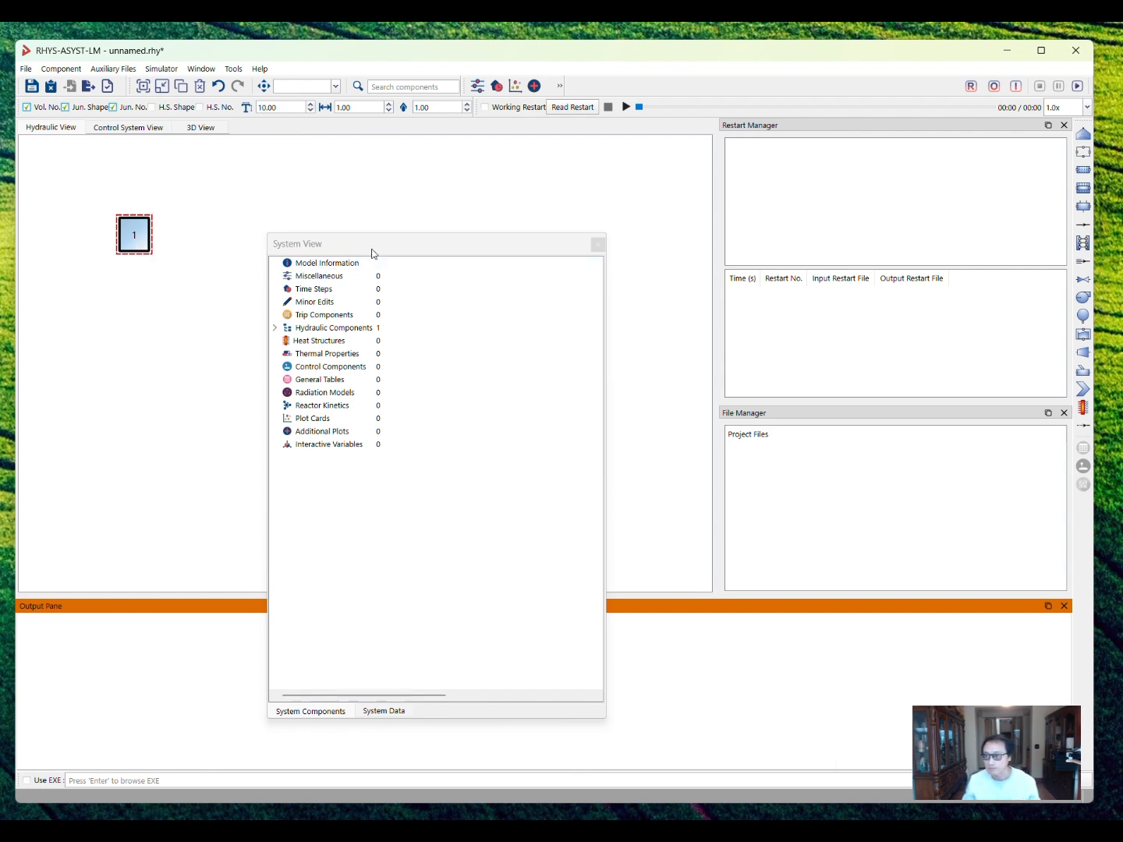
drag(147, 239, 186, 304)
drag(382, 244, 604, 245)
drag(180, 306, 255, 250)
Step: Open pipe 1 in the Input Deck Editor, dock and widen the editor beside the Output Pane, and review the pipe's cards
double_click(253, 246)
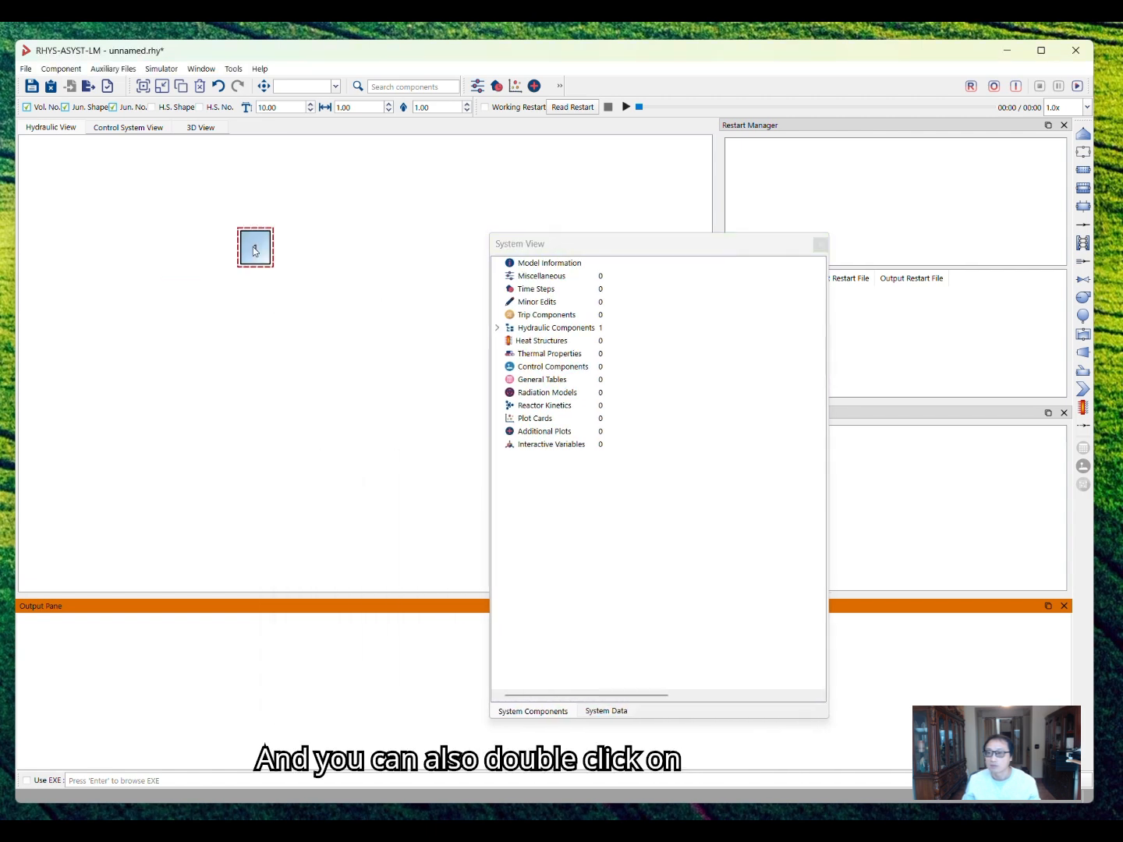
drag(651, 243, 568, 171)
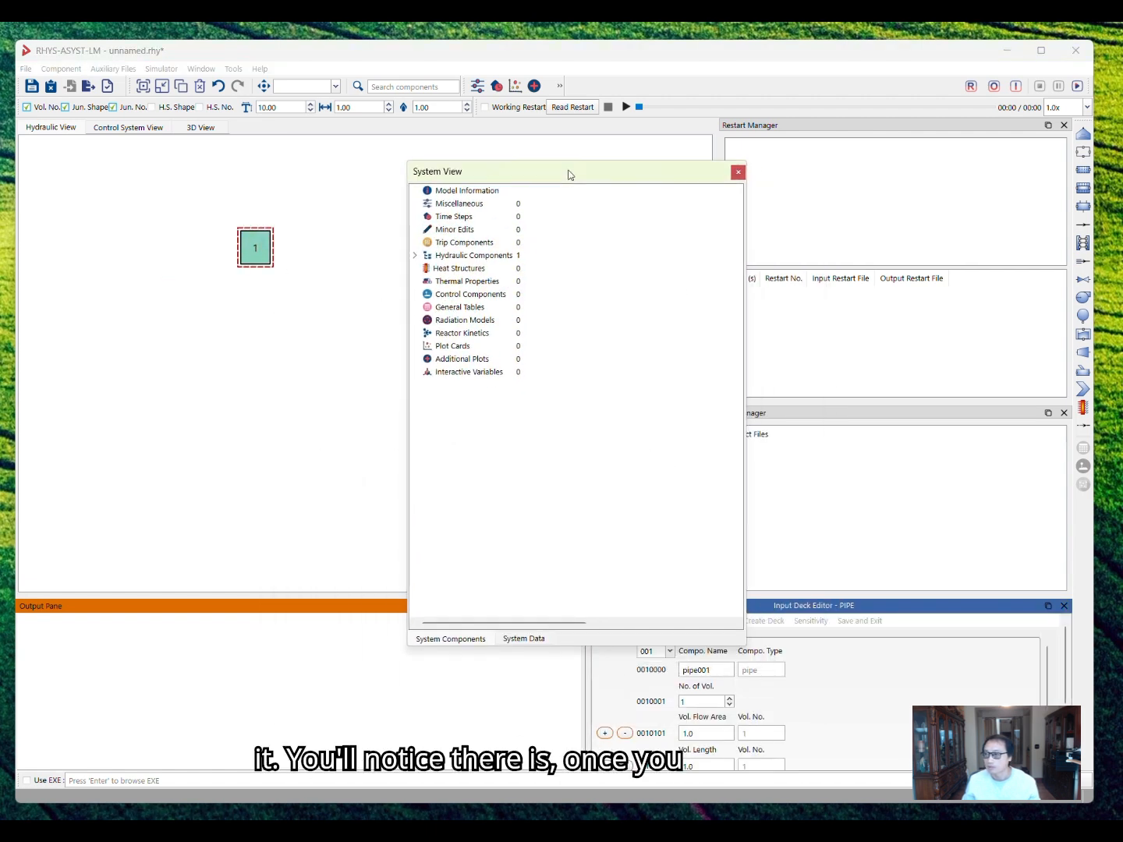
drag(863, 605, 127, 629)
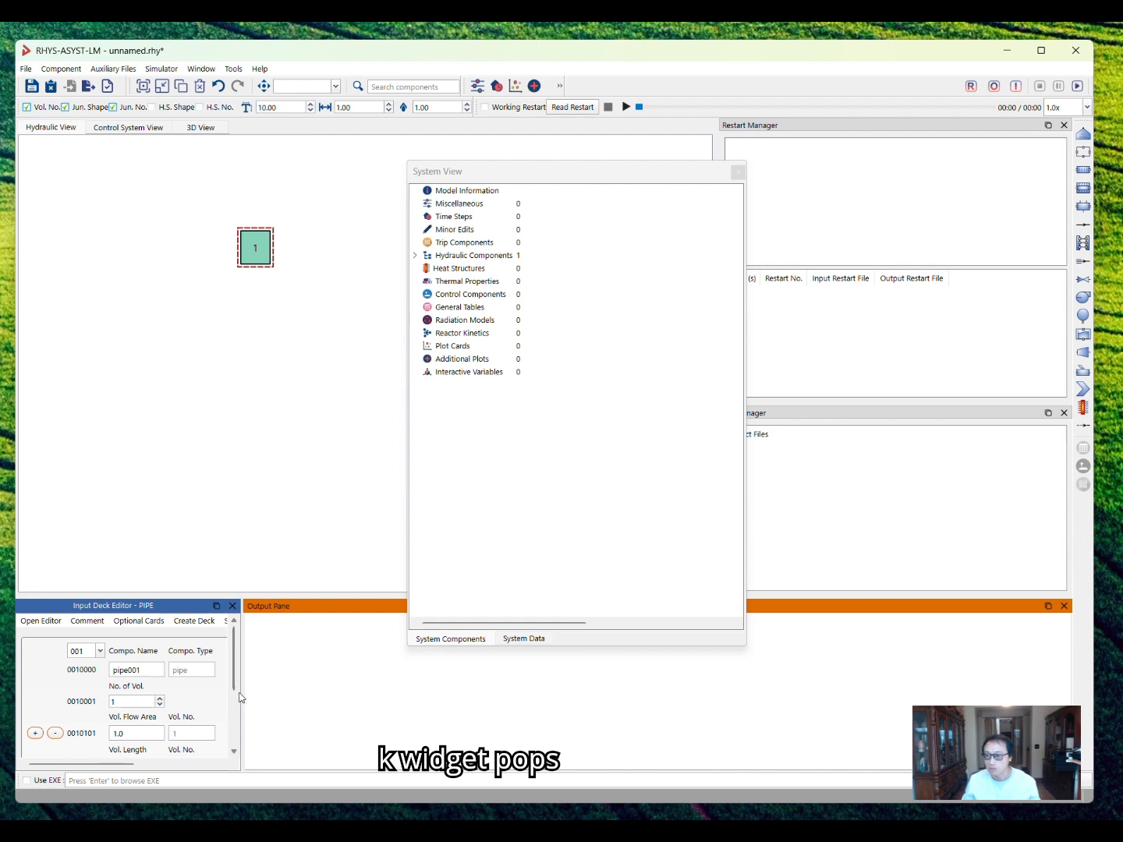
drag(241, 691, 690, 691)
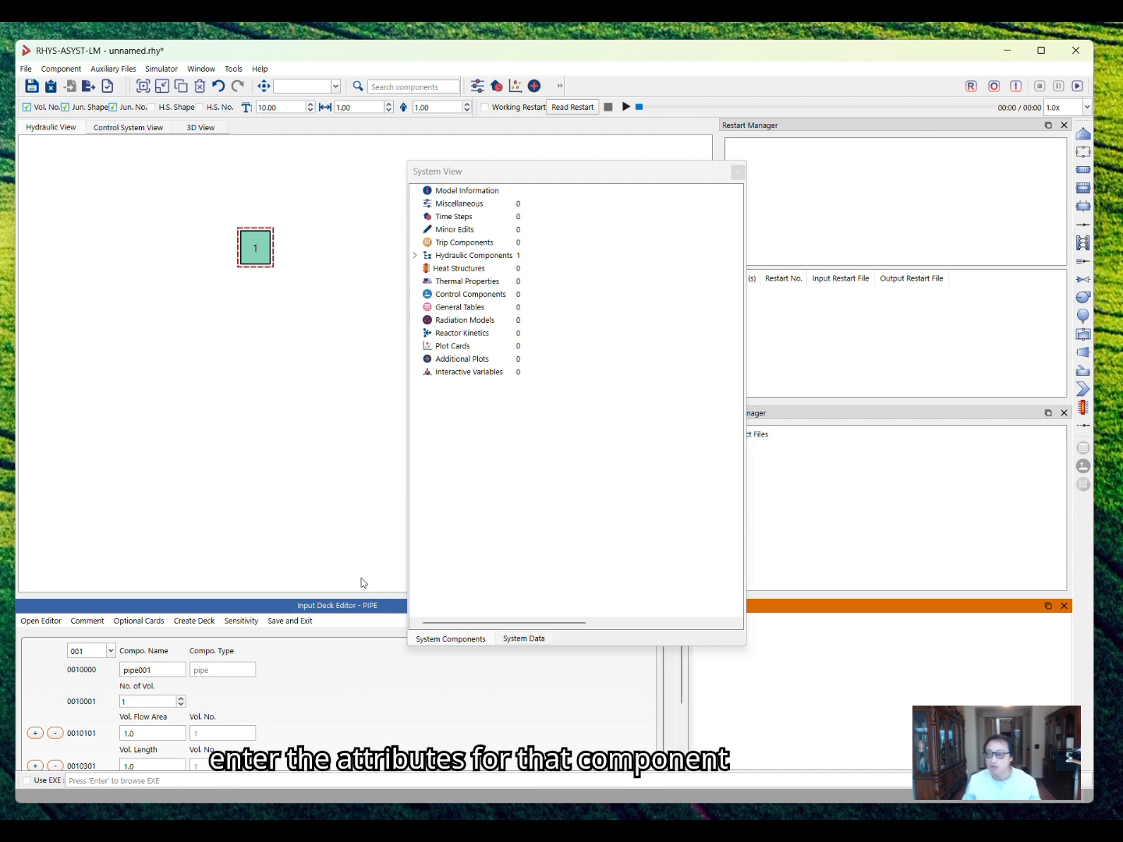
scroll(363, 700, down, 1)
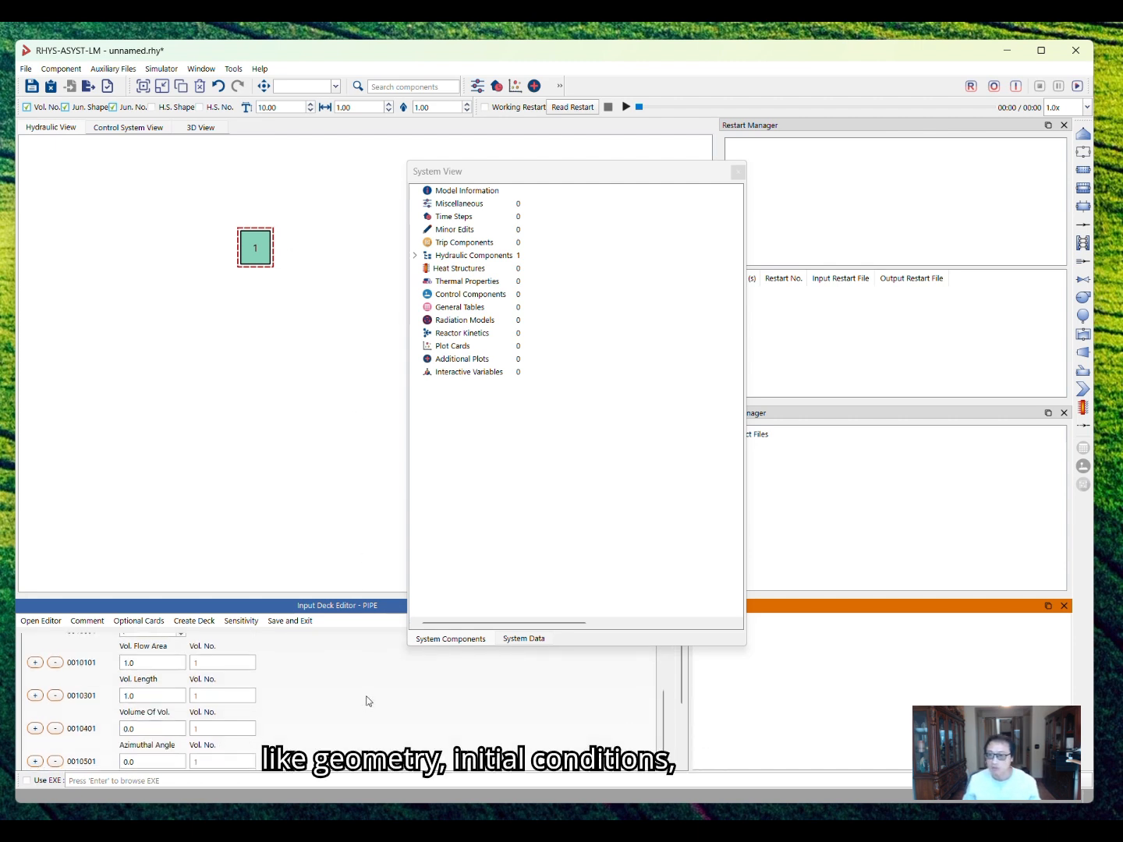
scroll(369, 701, down, 2)
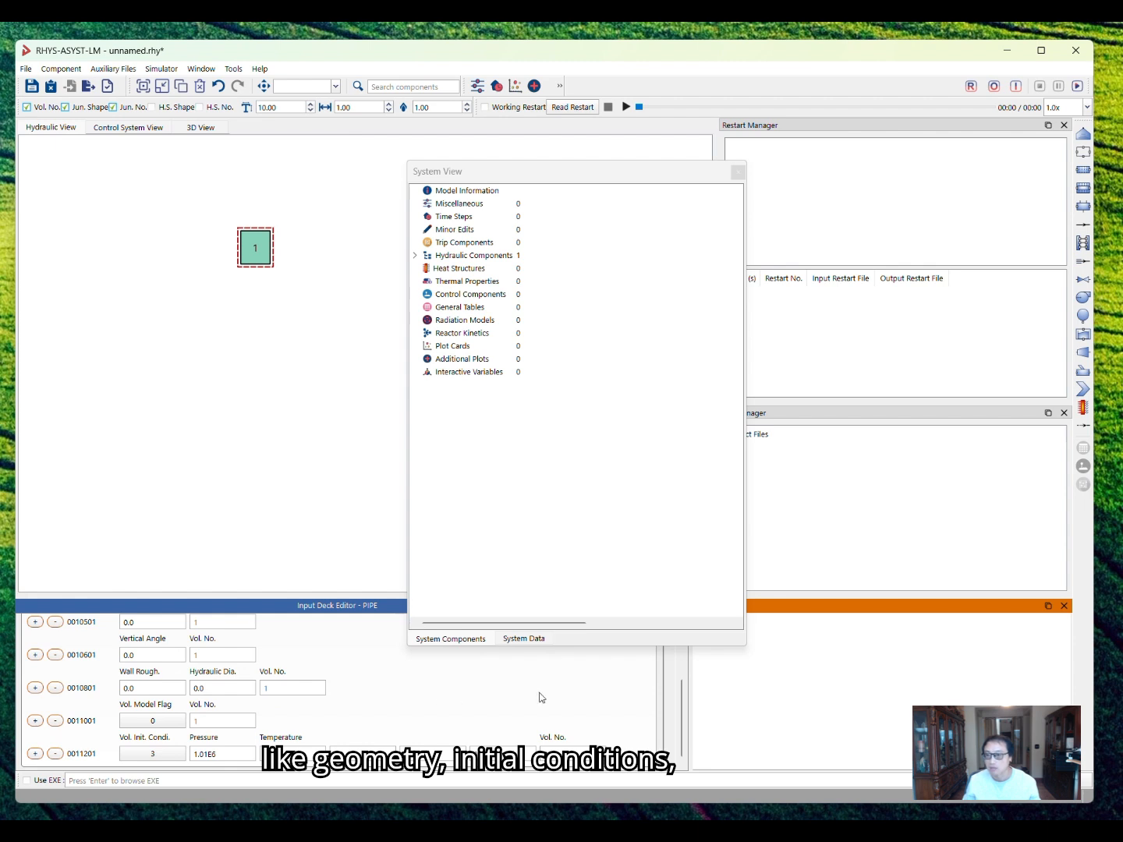
scroll(499, 706, up, 5)
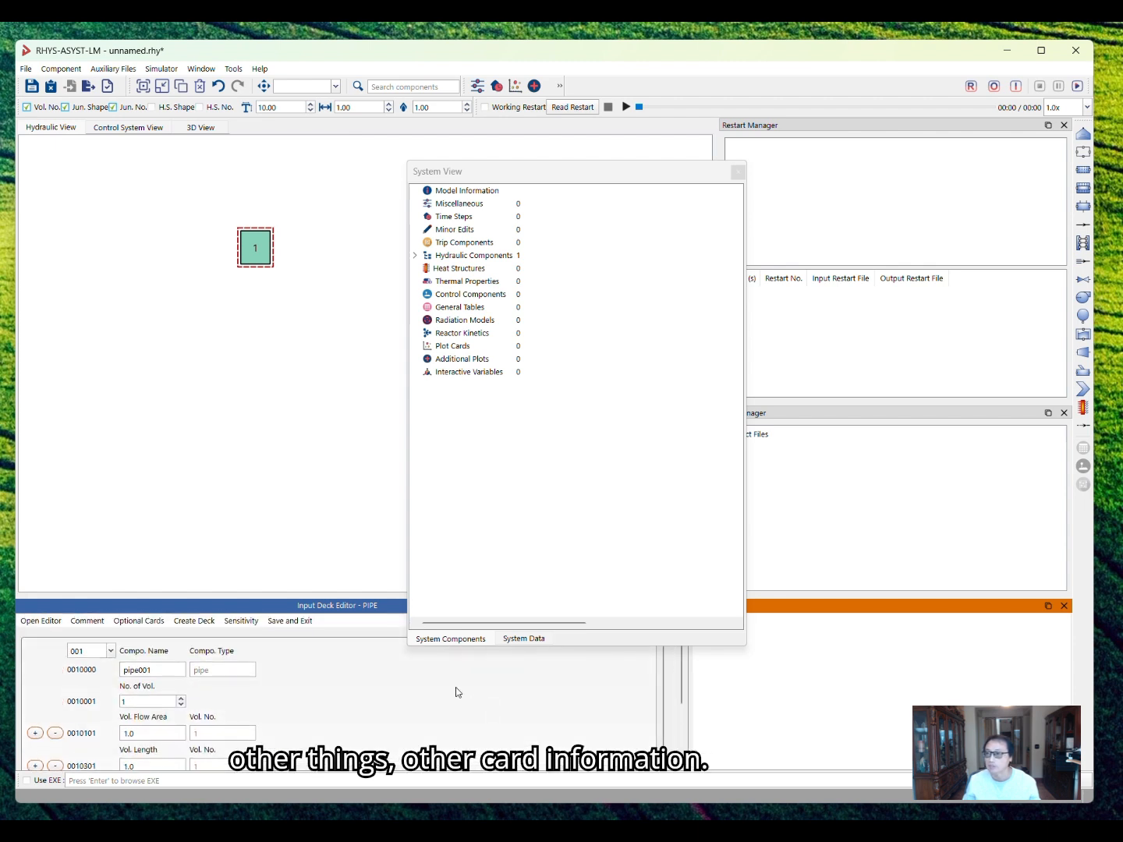
Step: Place a time-dependent volume above and right of pipe 1, and reposition the components to leave room between them
drag(260, 255, 166, 202)
drag(524, 175, 550, 231)
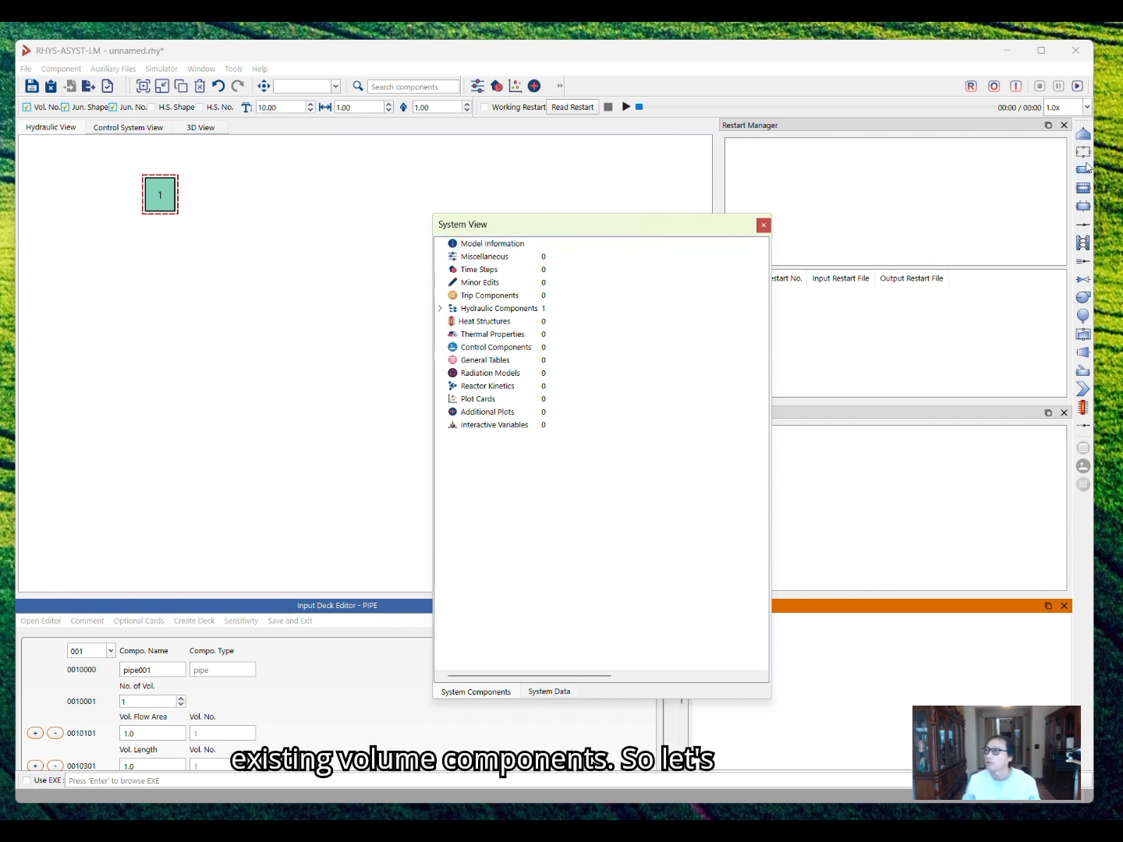
drag(1088, 141, 328, 200)
drag(165, 204, 170, 299)
drag(313, 211, 309, 256)
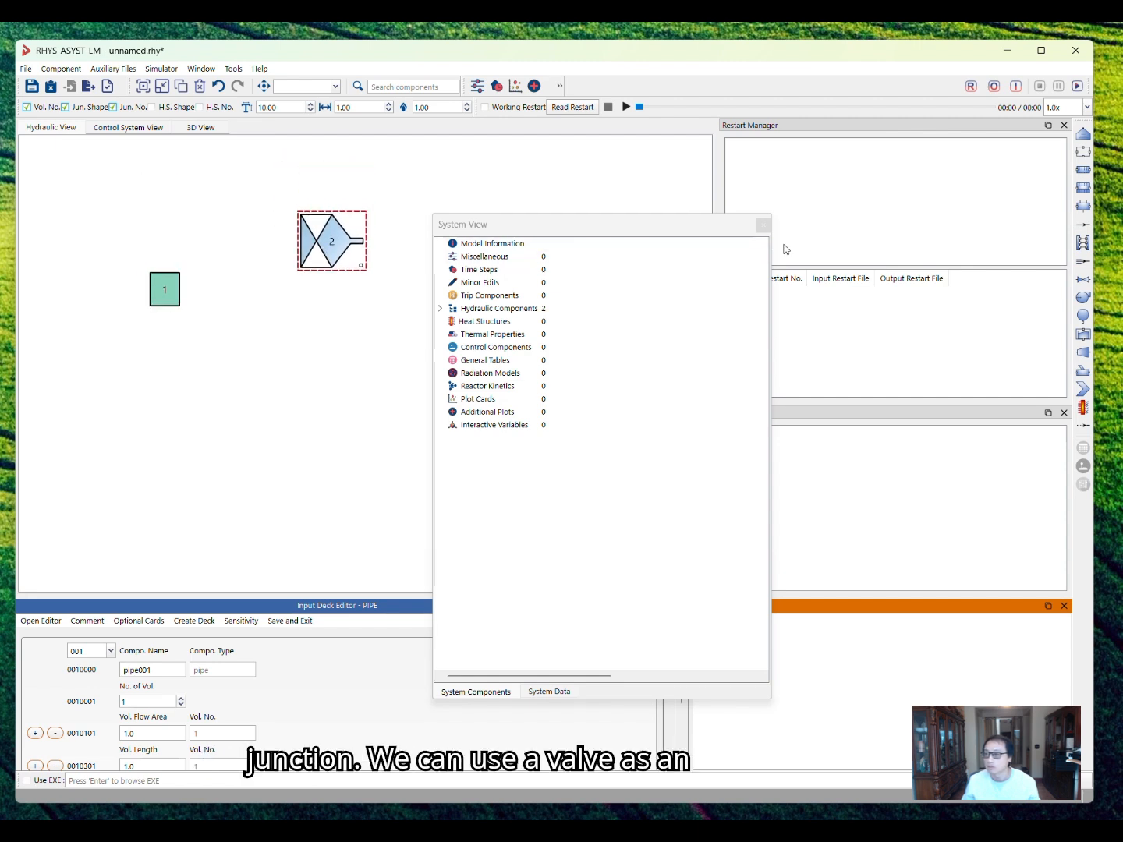
Step: Connect pipe 1 to time-dependent volume 2 with a valve, and shift both connected components slightly
click(1086, 282)
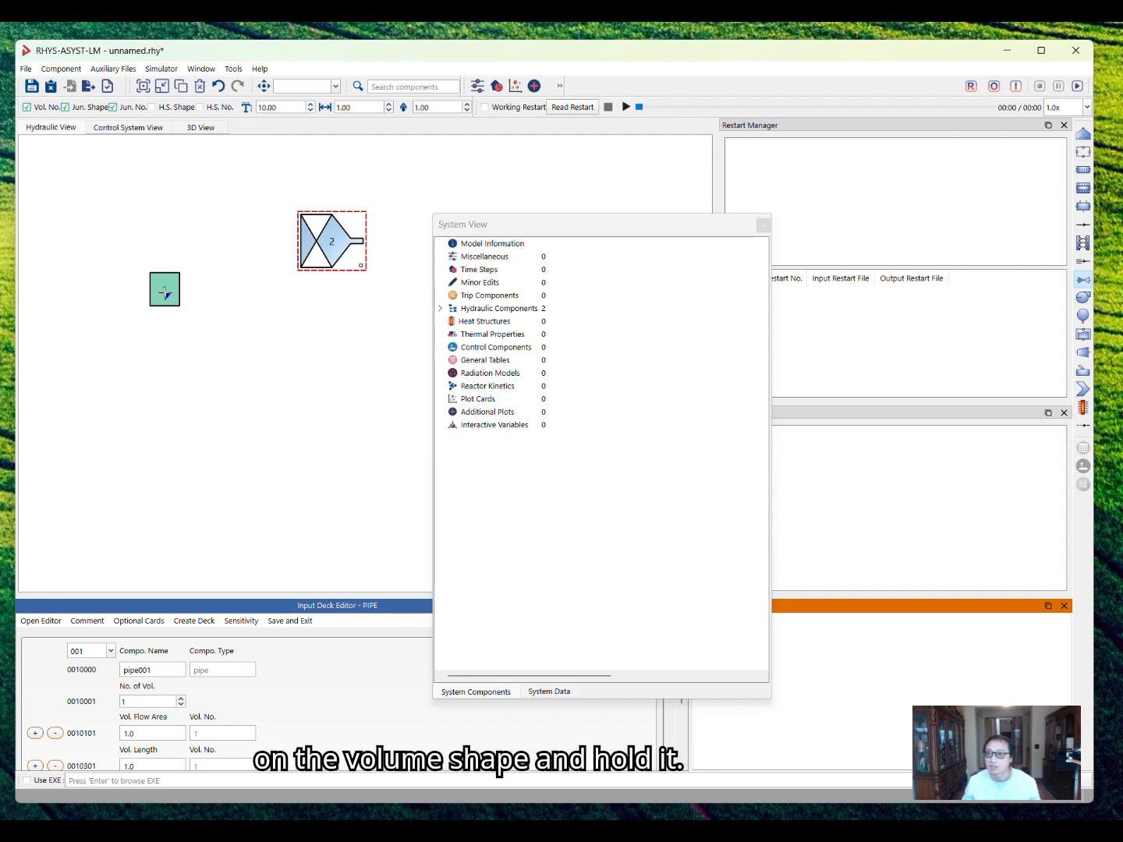
drag(173, 290, 323, 247)
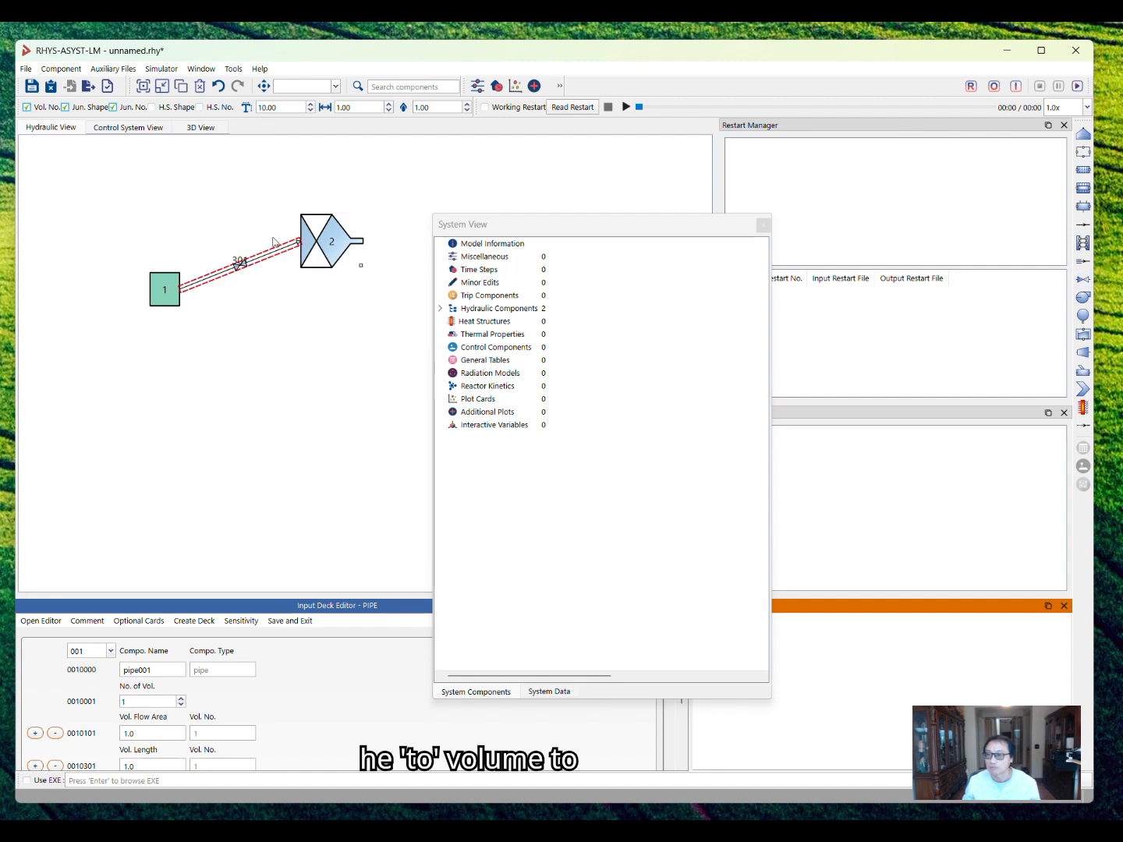
click(268, 301)
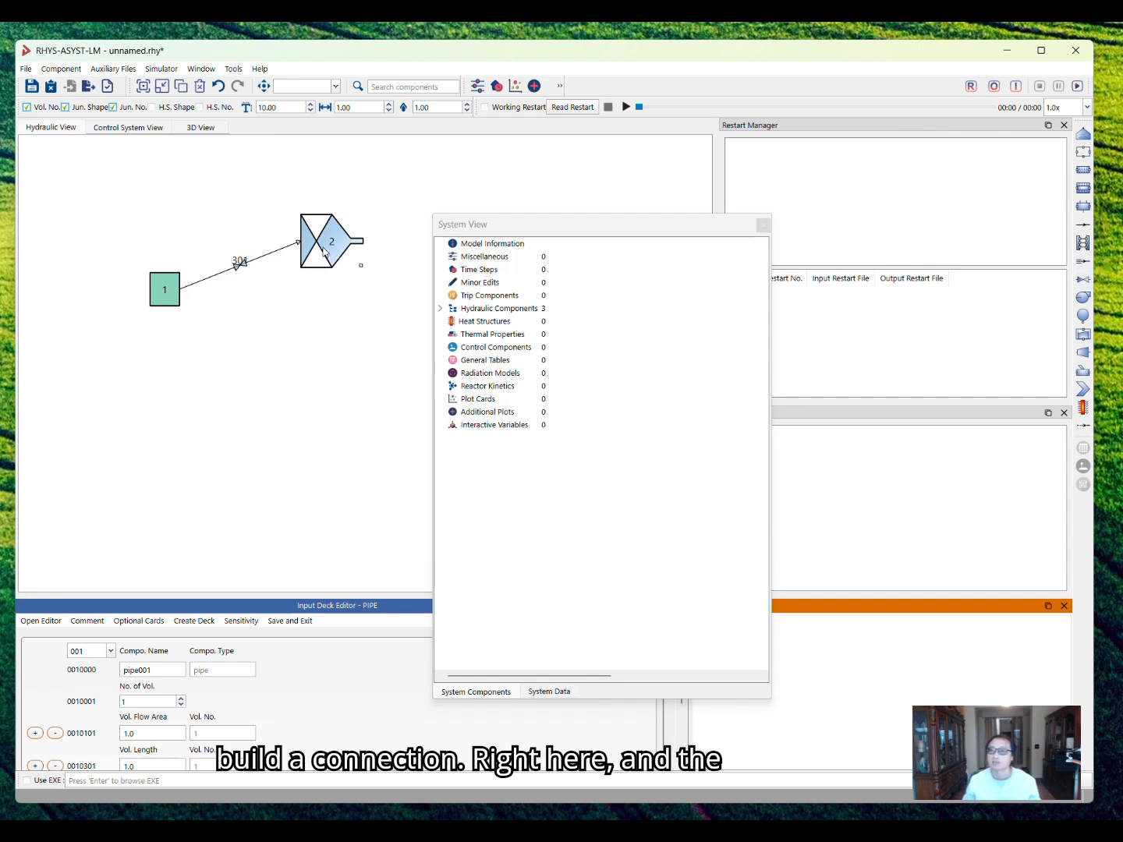
drag(323, 251, 299, 244)
drag(147, 287, 128, 251)
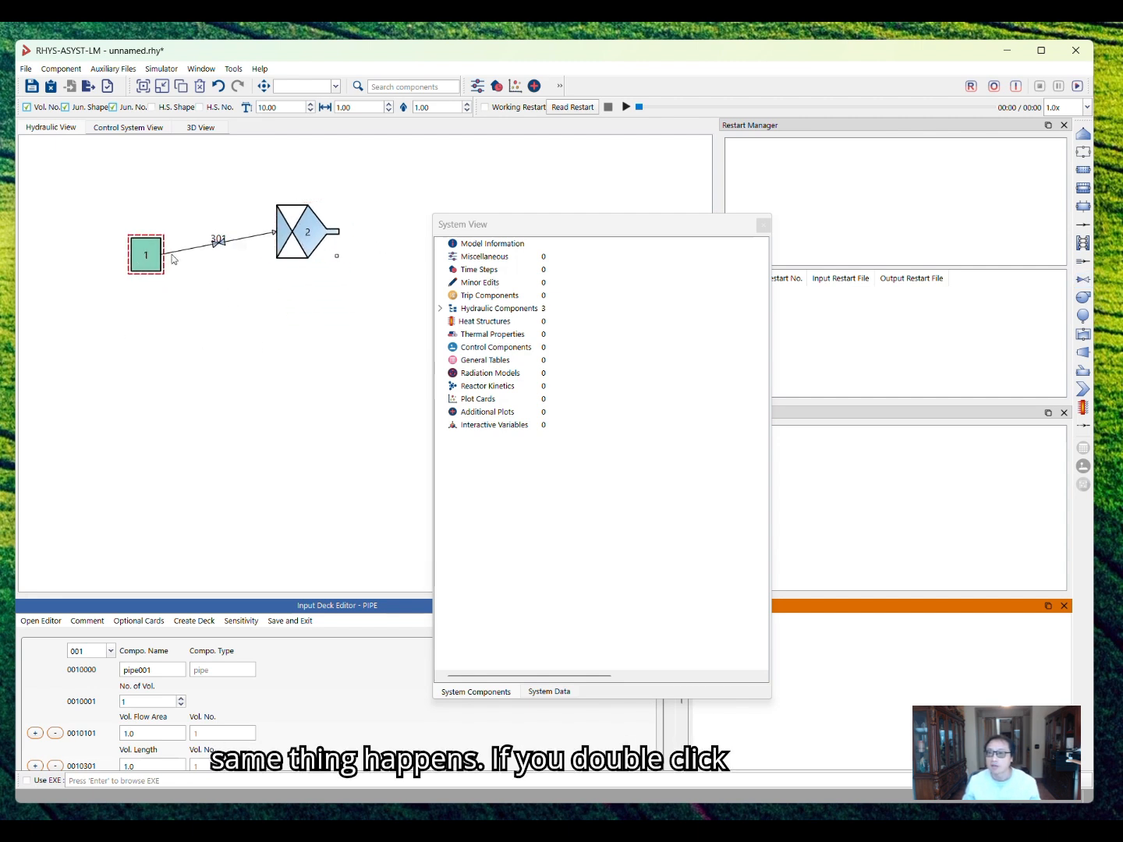
Step: Open the valve between pipe 1 and volume 2 in the Input Deck Editor, and shift the System View window aside
double_click(221, 244)
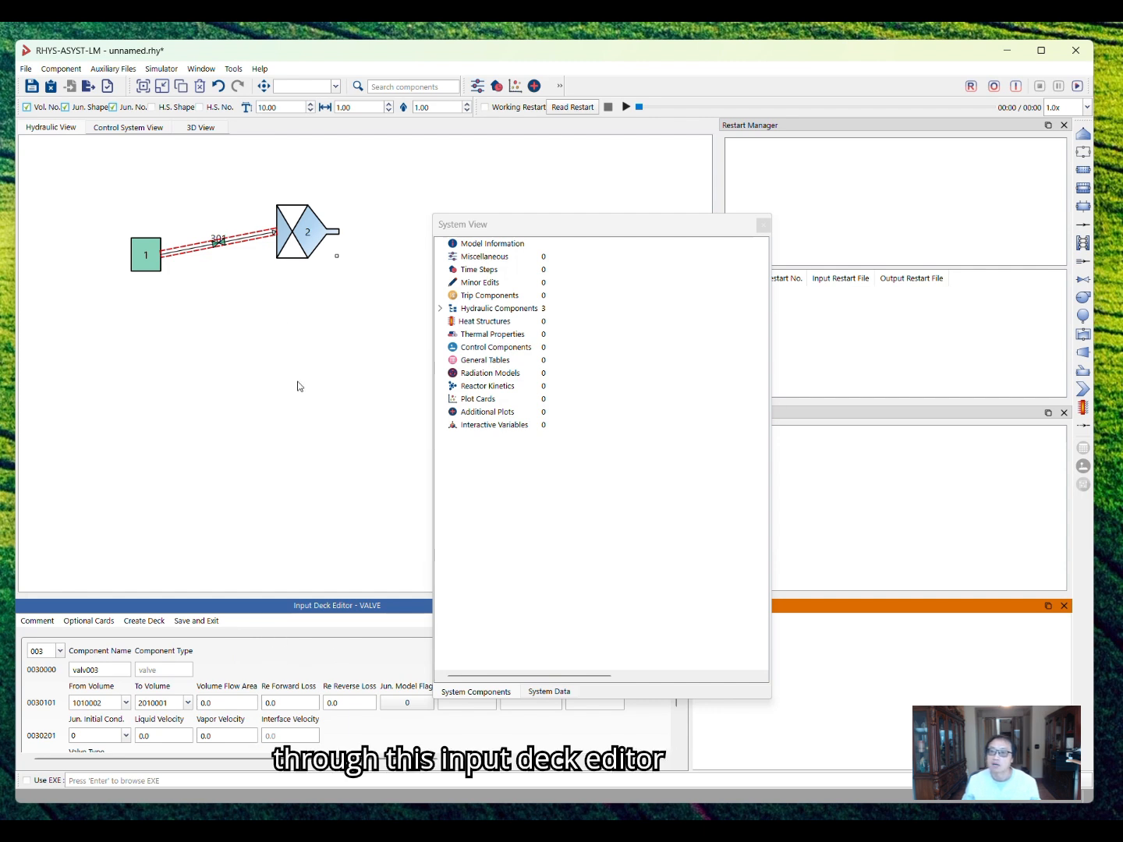
click(284, 283)
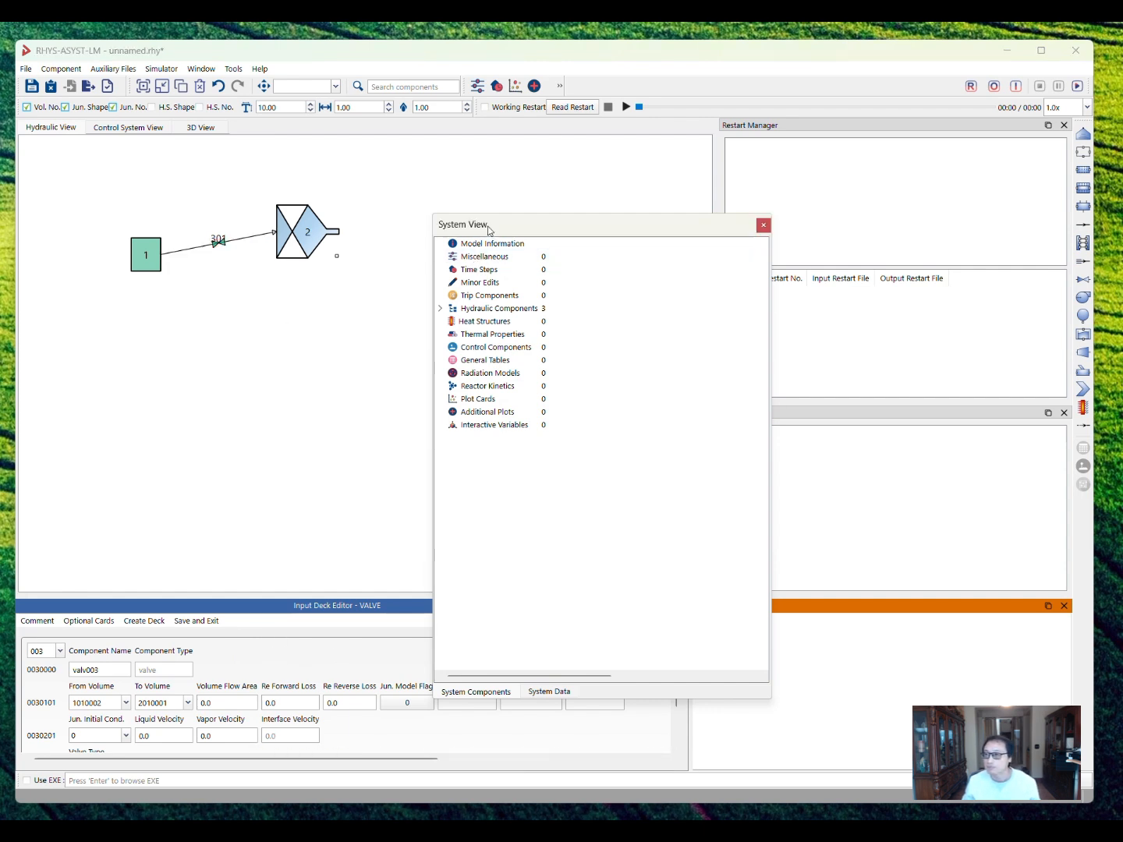
drag(475, 229, 449, 214)
Step: Place a pump below the pipe and time-dependent volume, and rearrange those two components above it
click(297, 223)
drag(297, 224, 264, 234)
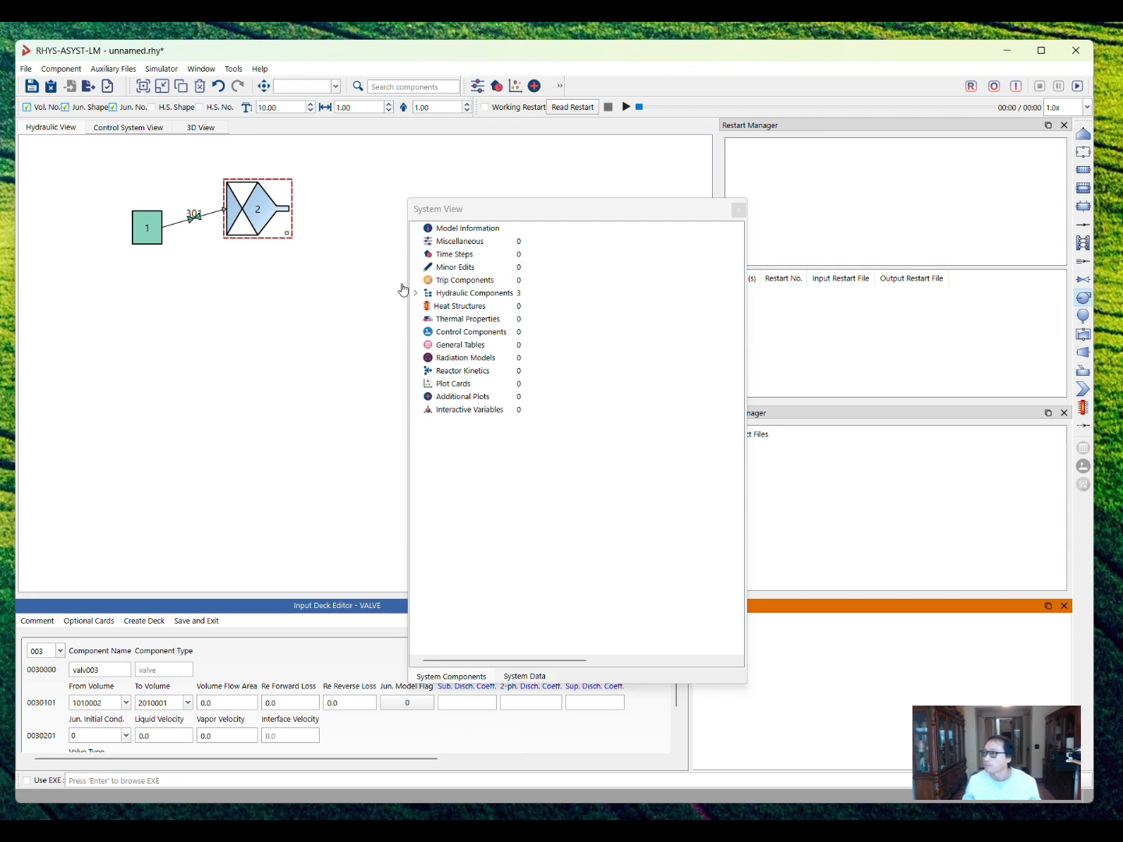
click(231, 372)
mouse_move(250, 377)
mouse_down()
mouse_move(272, 393)
mouse_move(240, 383)
mouse_move(261, 416)
mouse_move(236, 374)
mouse_move(239, 346)
mouse_move(253, 379)
mouse_up()
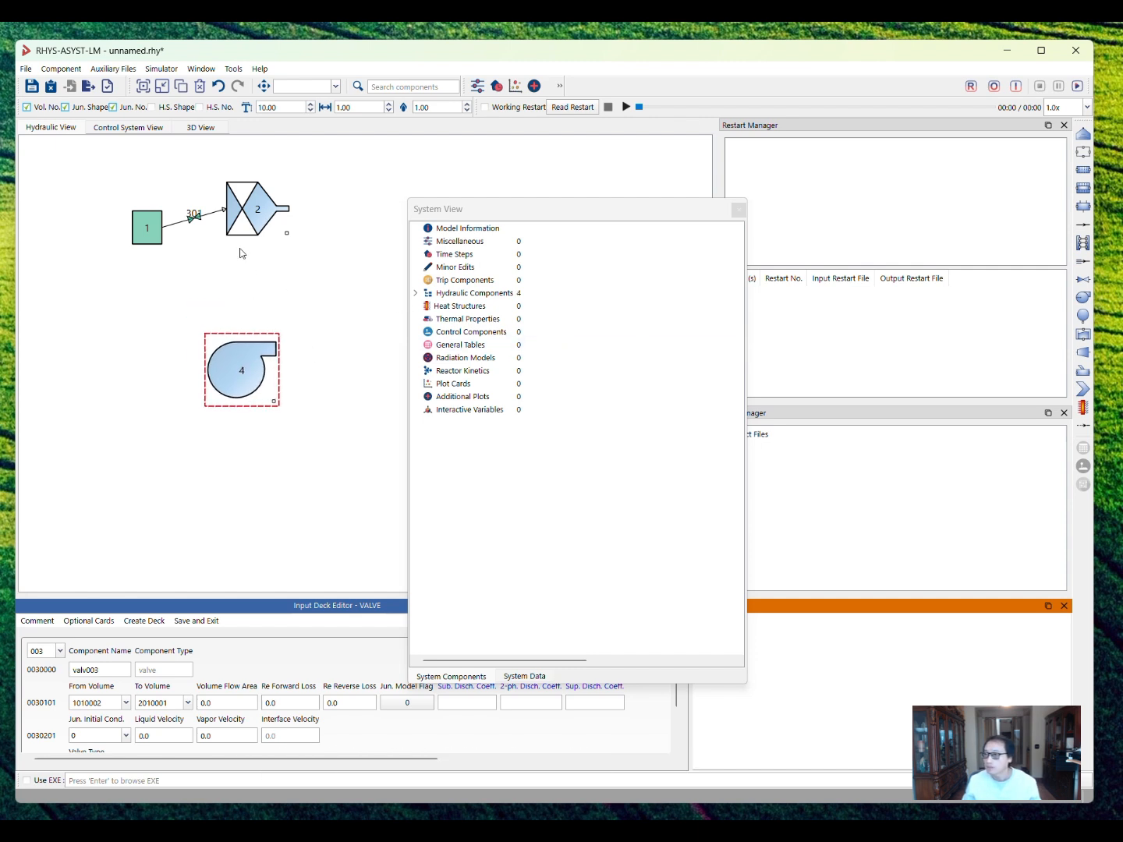
drag(244, 223, 269, 235)
drag(147, 227, 149, 261)
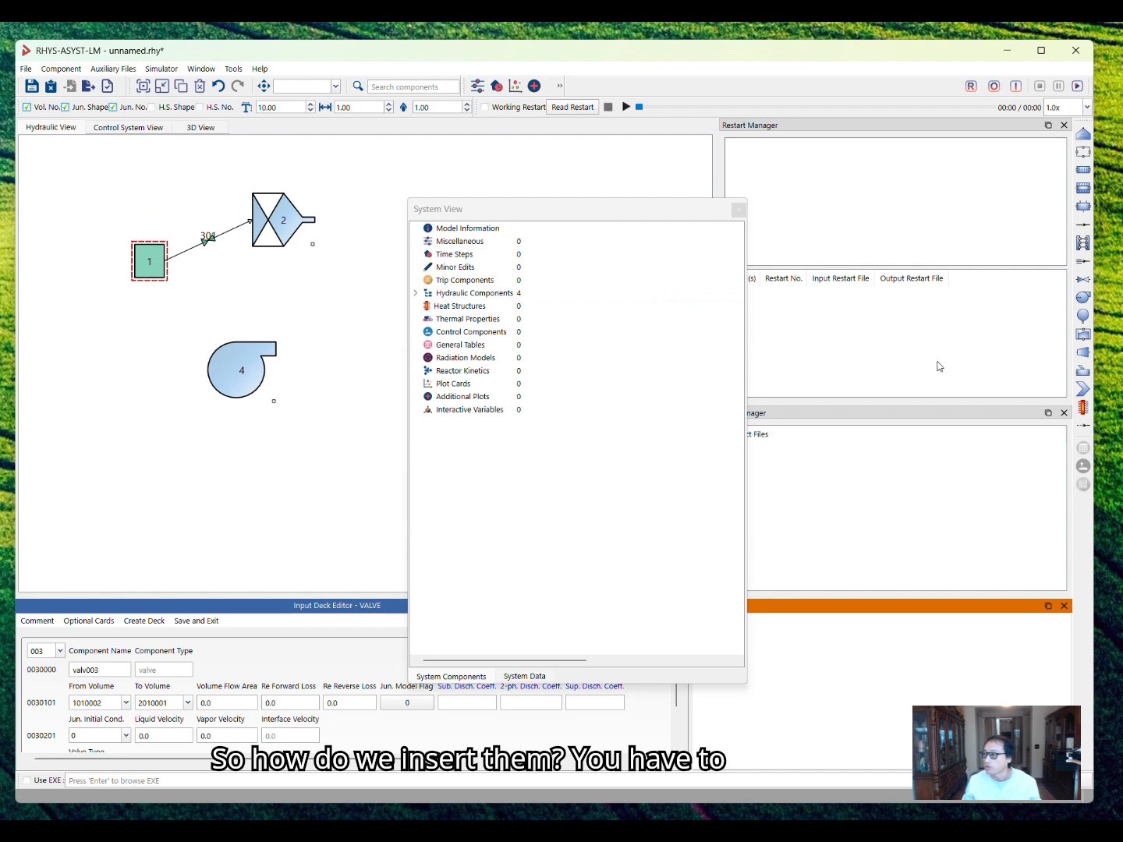
Step: Add pump junctions from pipe 1 to the pump and from the pump to volume 2, and adjust the layout
click(1084, 429)
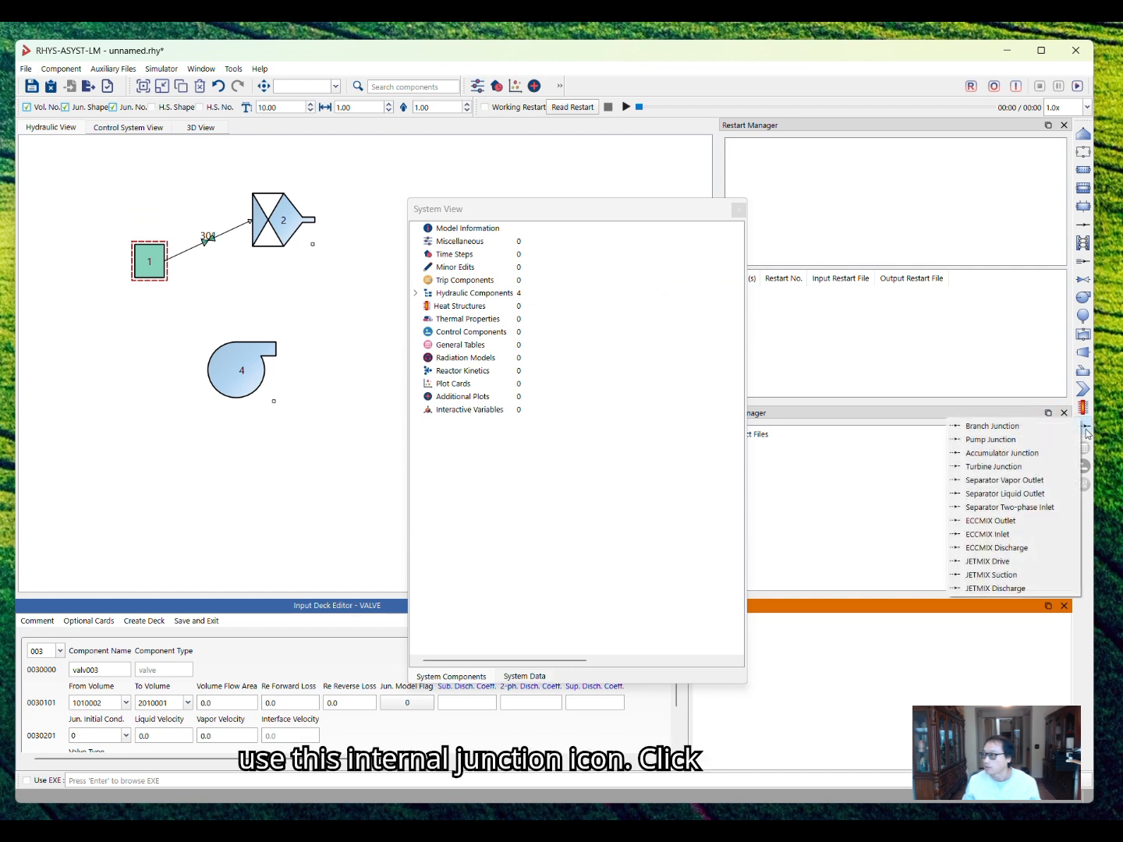
click(1017, 443)
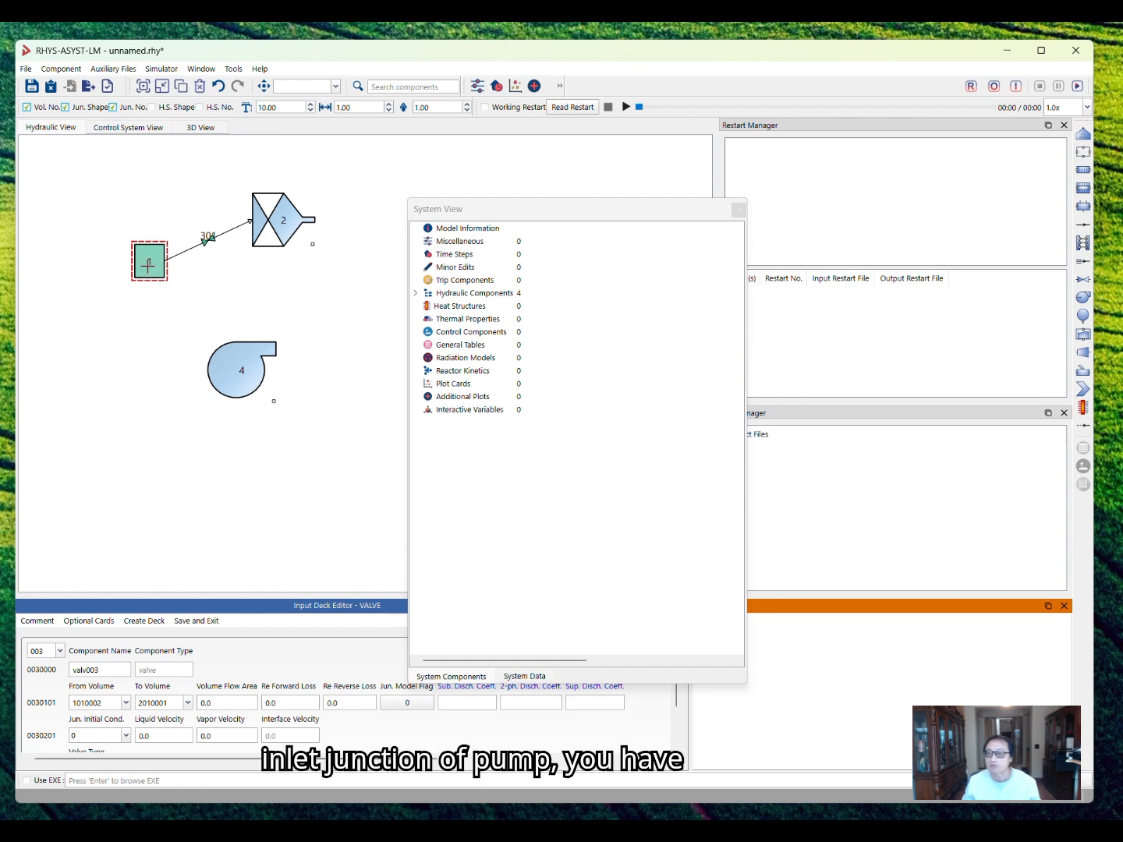
mouse_move(148, 265)
mouse_down()
mouse_move(192, 343)
mouse_move(237, 371)
mouse_up()
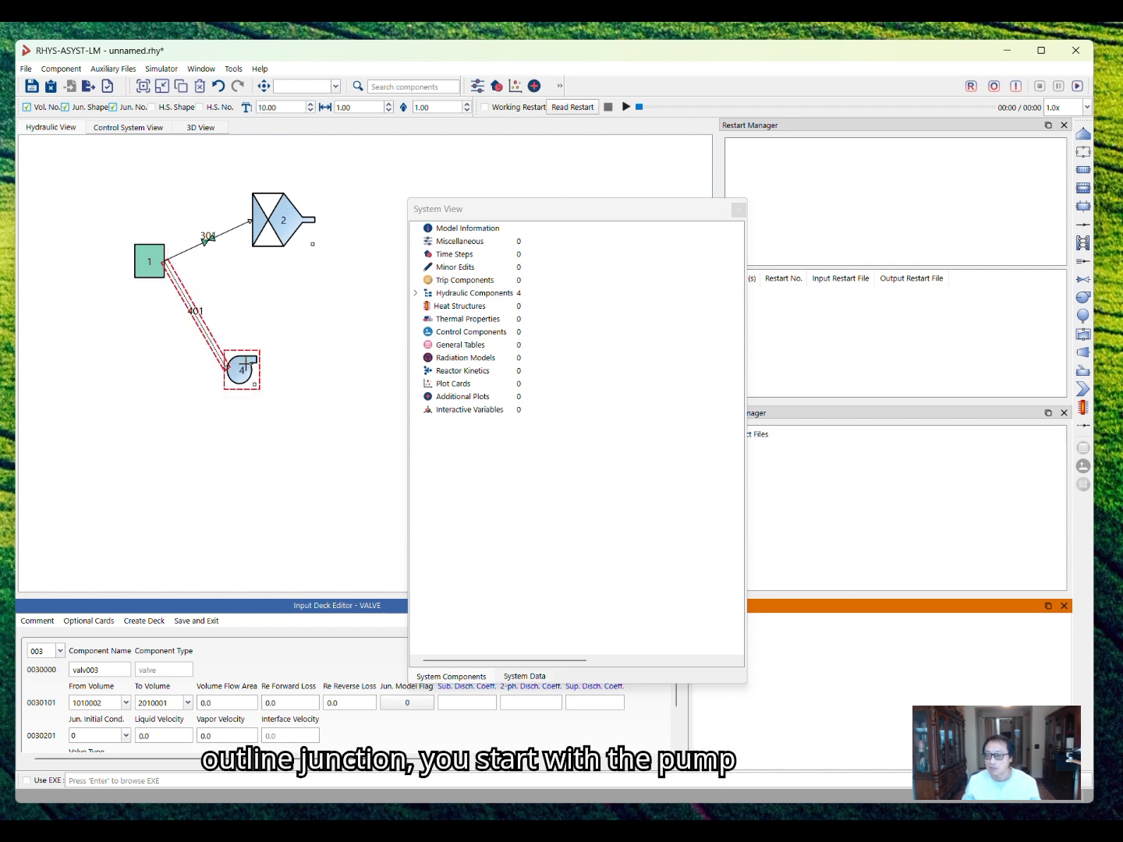
drag(238, 370, 273, 227)
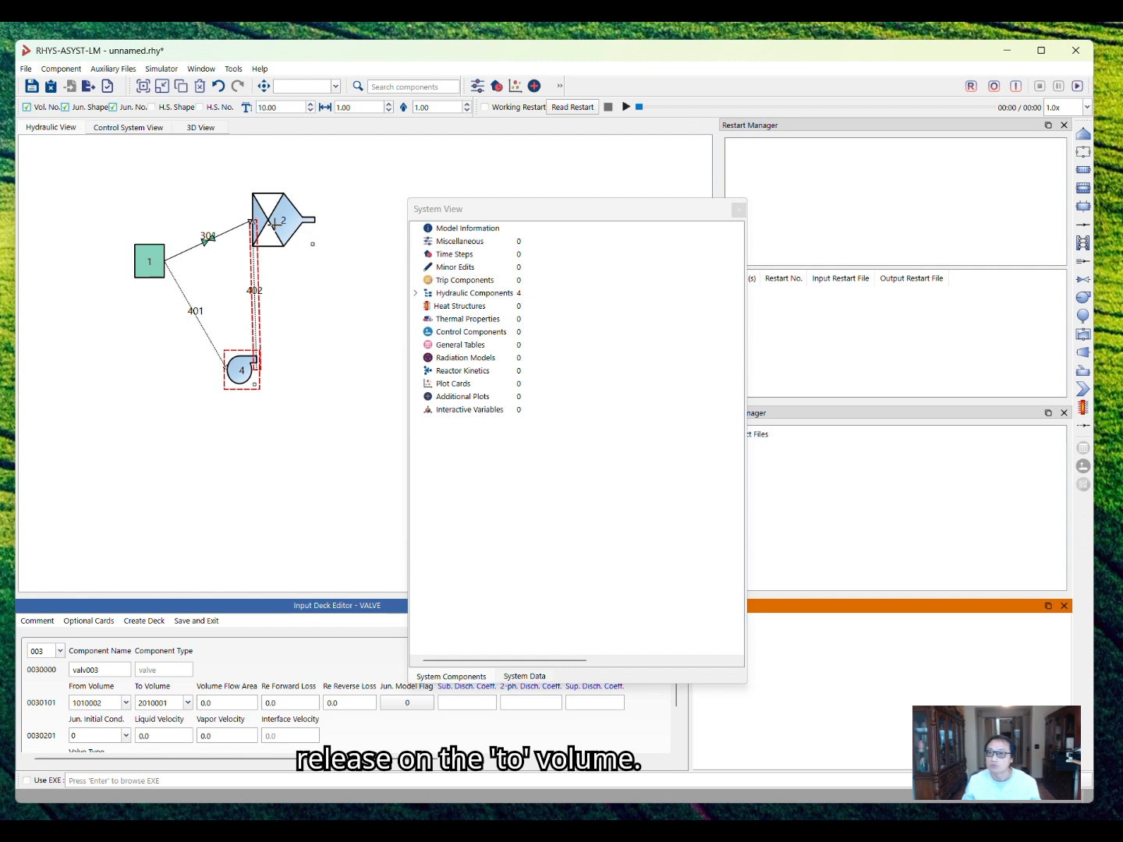
click(321, 383)
drag(288, 234, 314, 263)
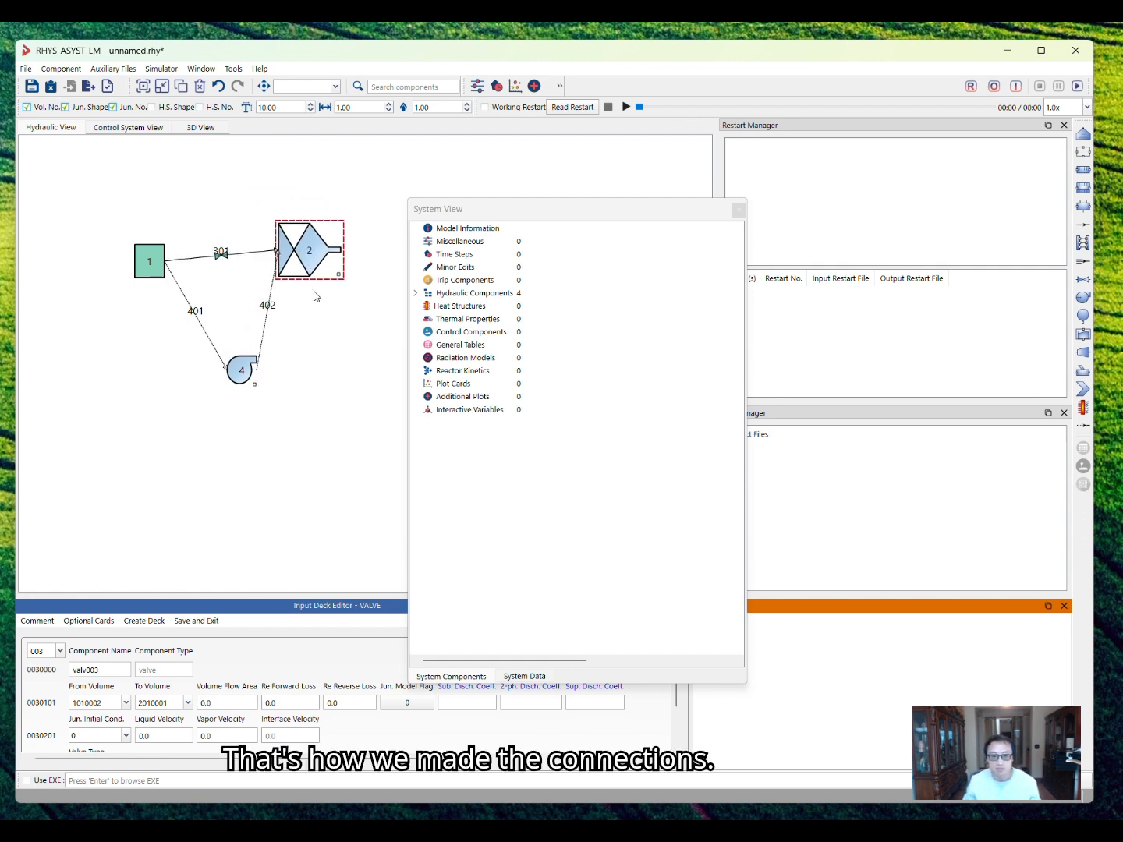
drag(237, 373, 231, 342)
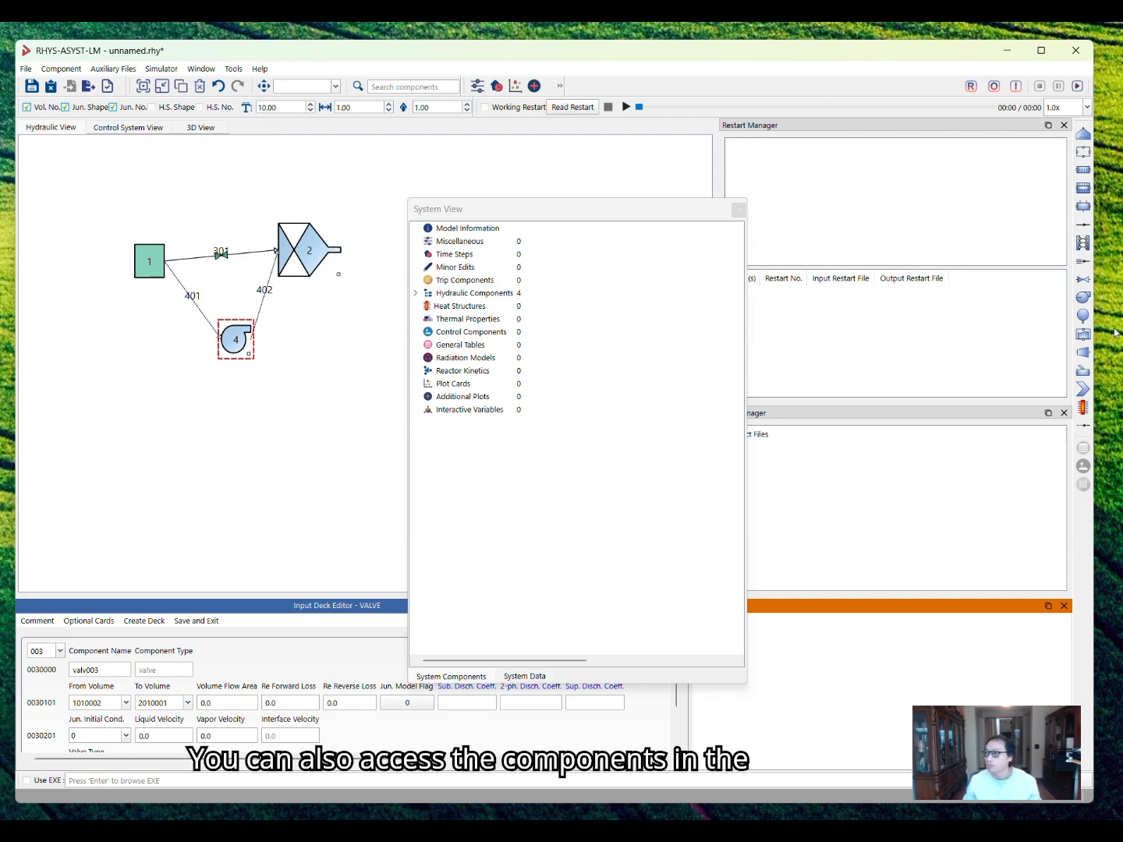
click(68, 70)
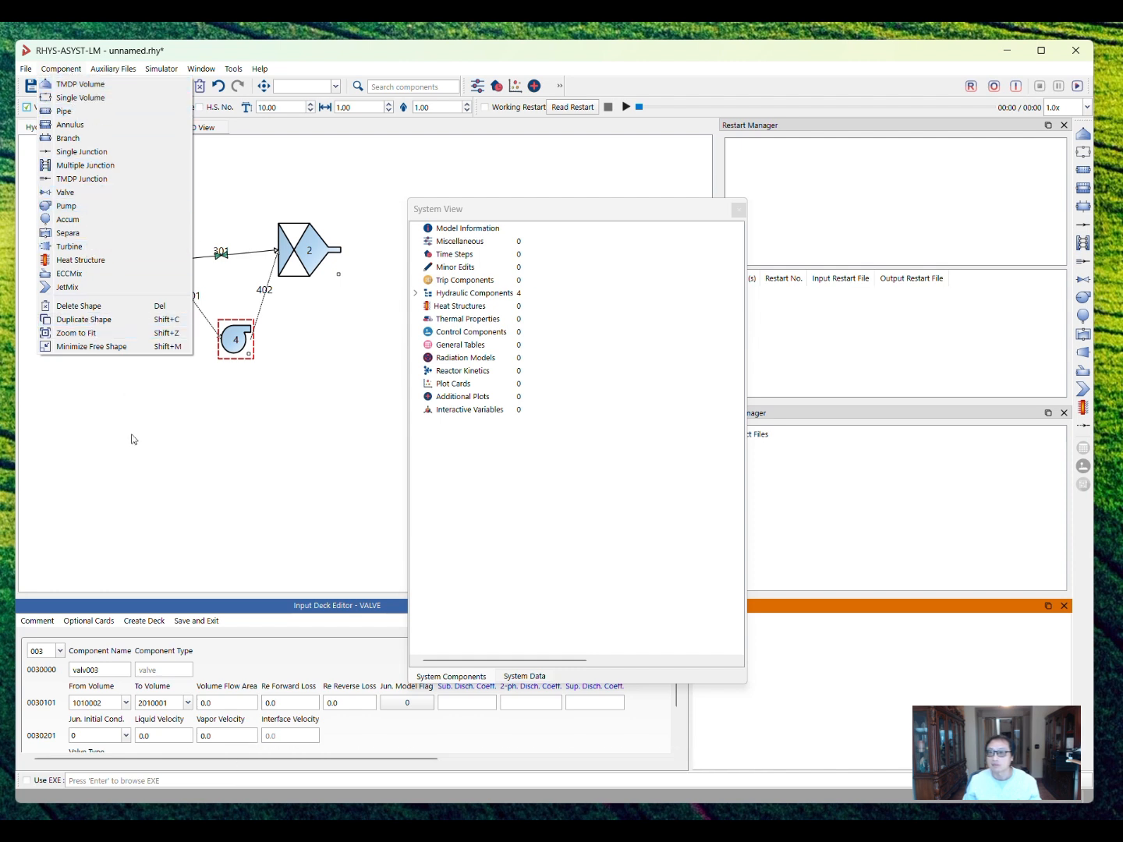
click(199, 459)
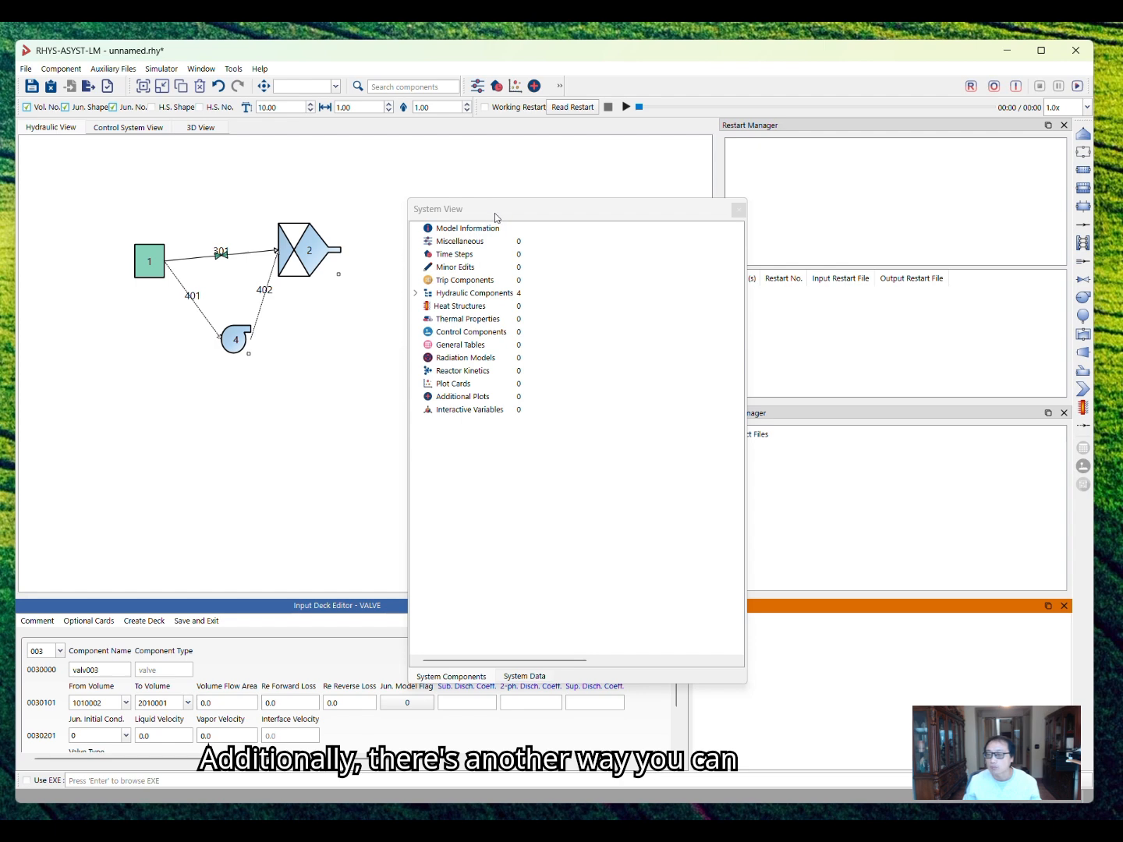
Step: Add a single volume from the System View's hydraulic components, placing it on the canvas below and right of the pump
drag(494, 213, 577, 197)
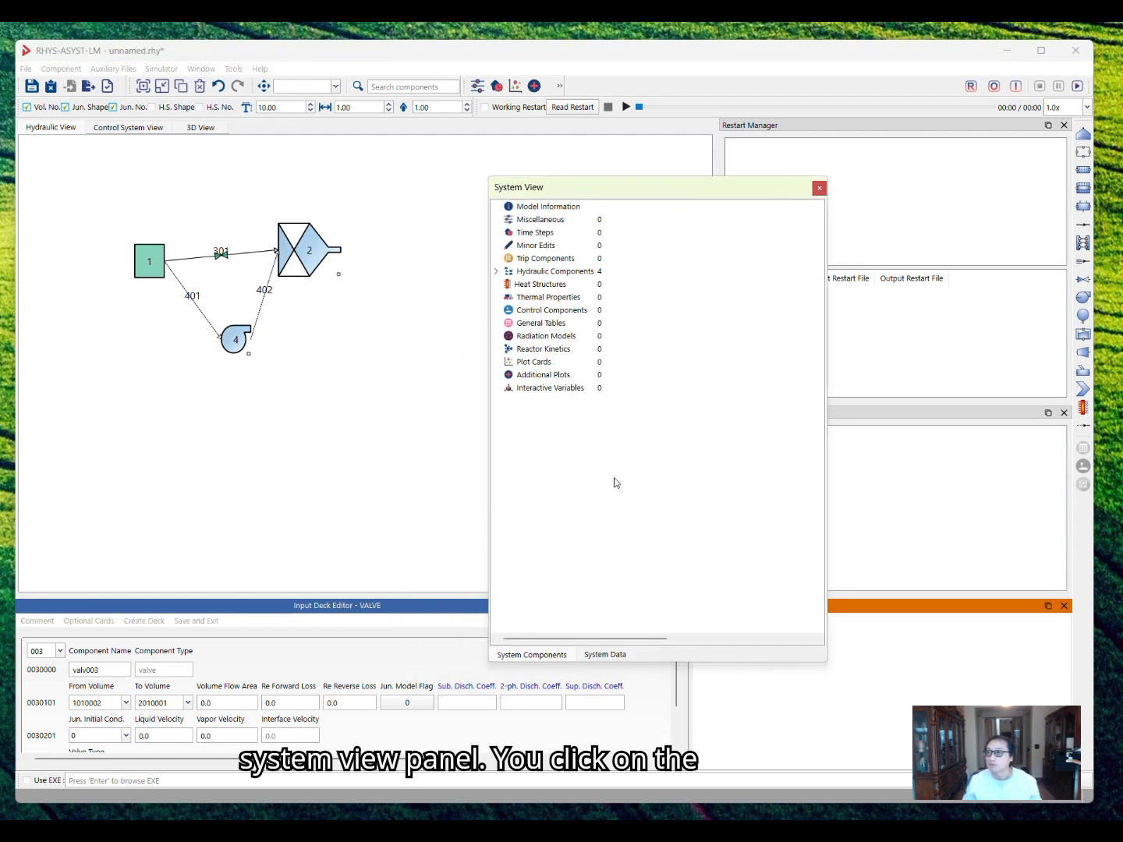
click(497, 271)
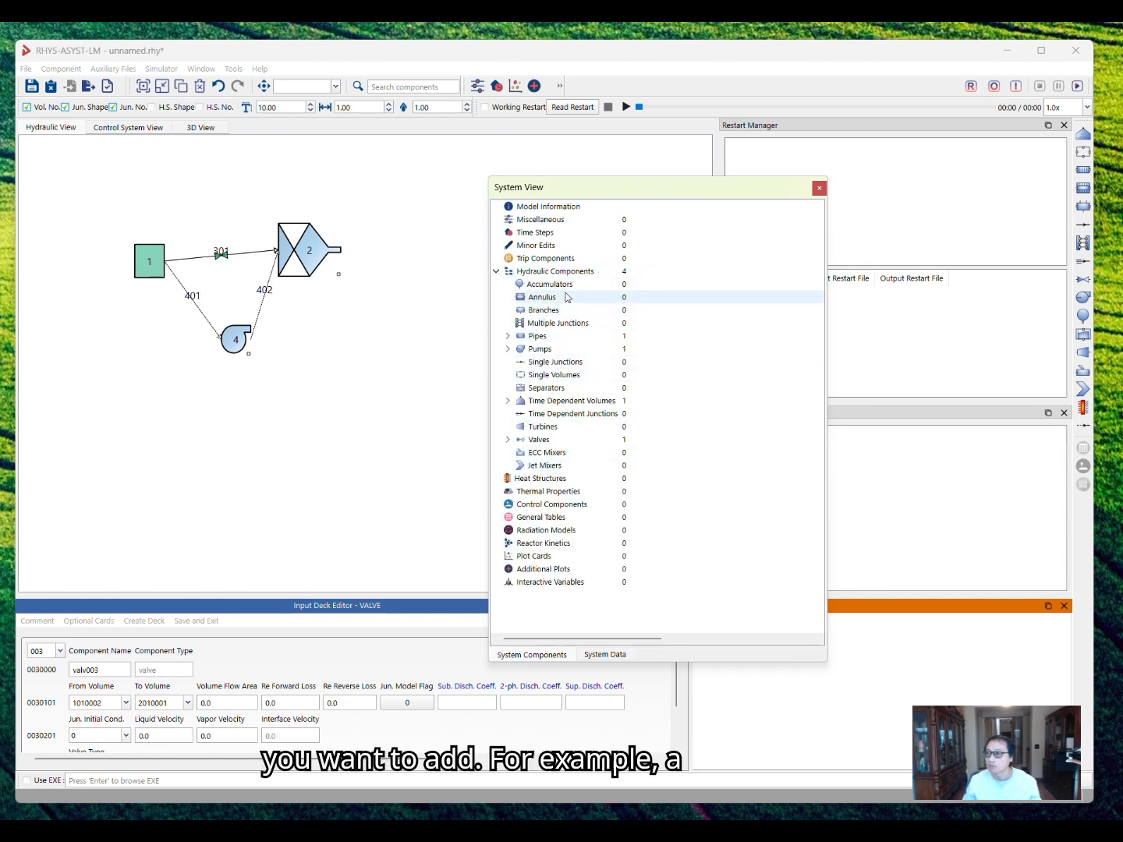
click(562, 377)
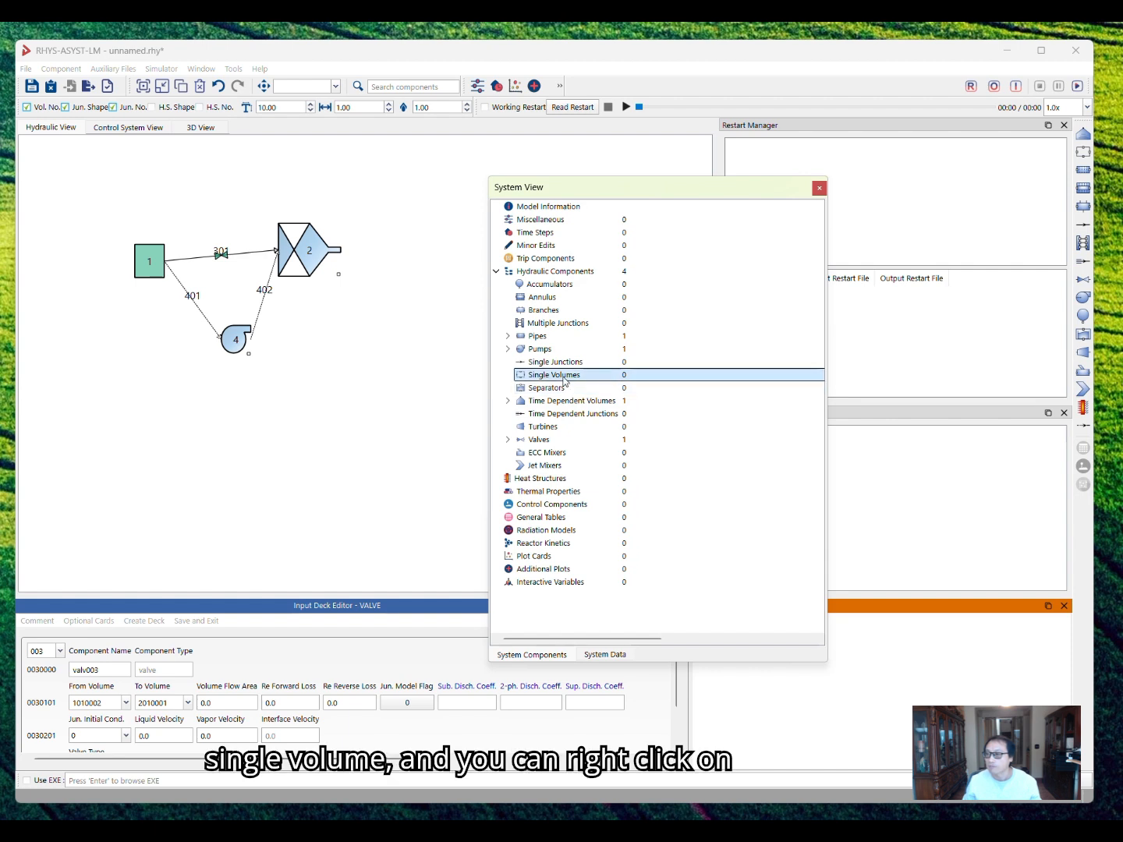
right_click(550, 380)
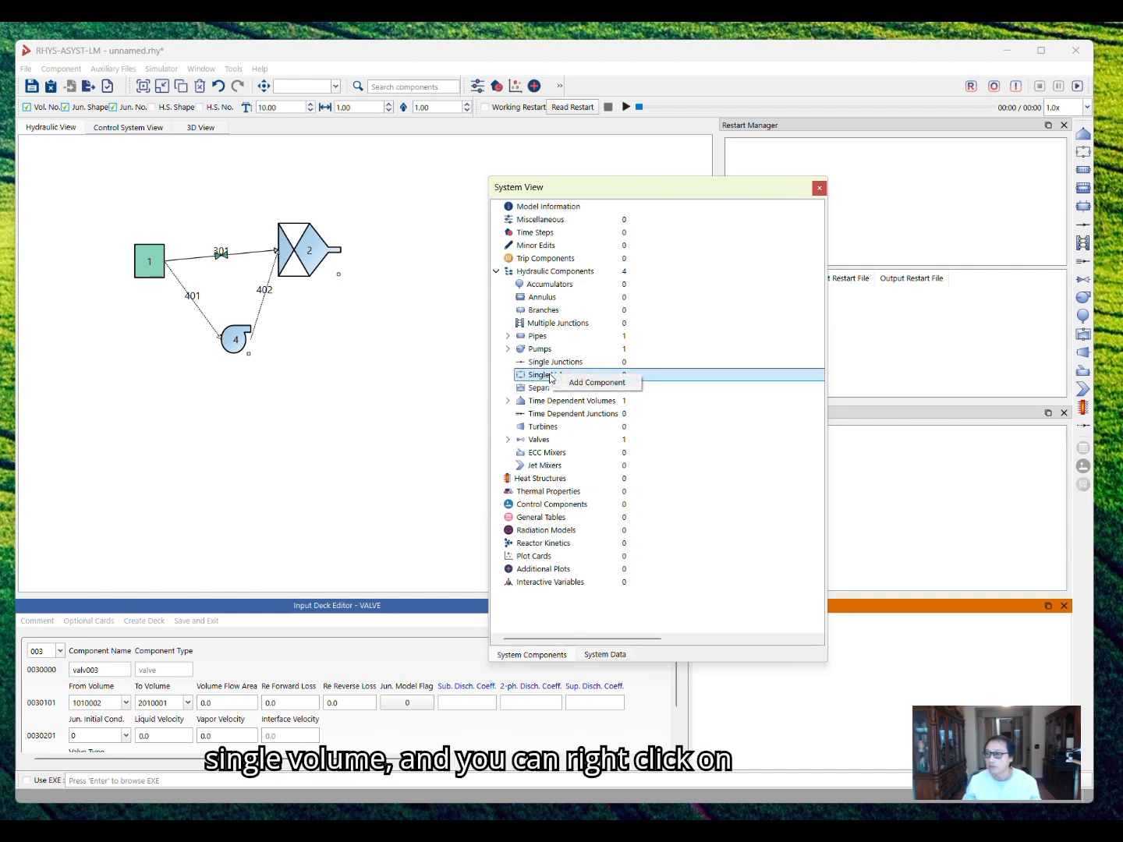
click(600, 383)
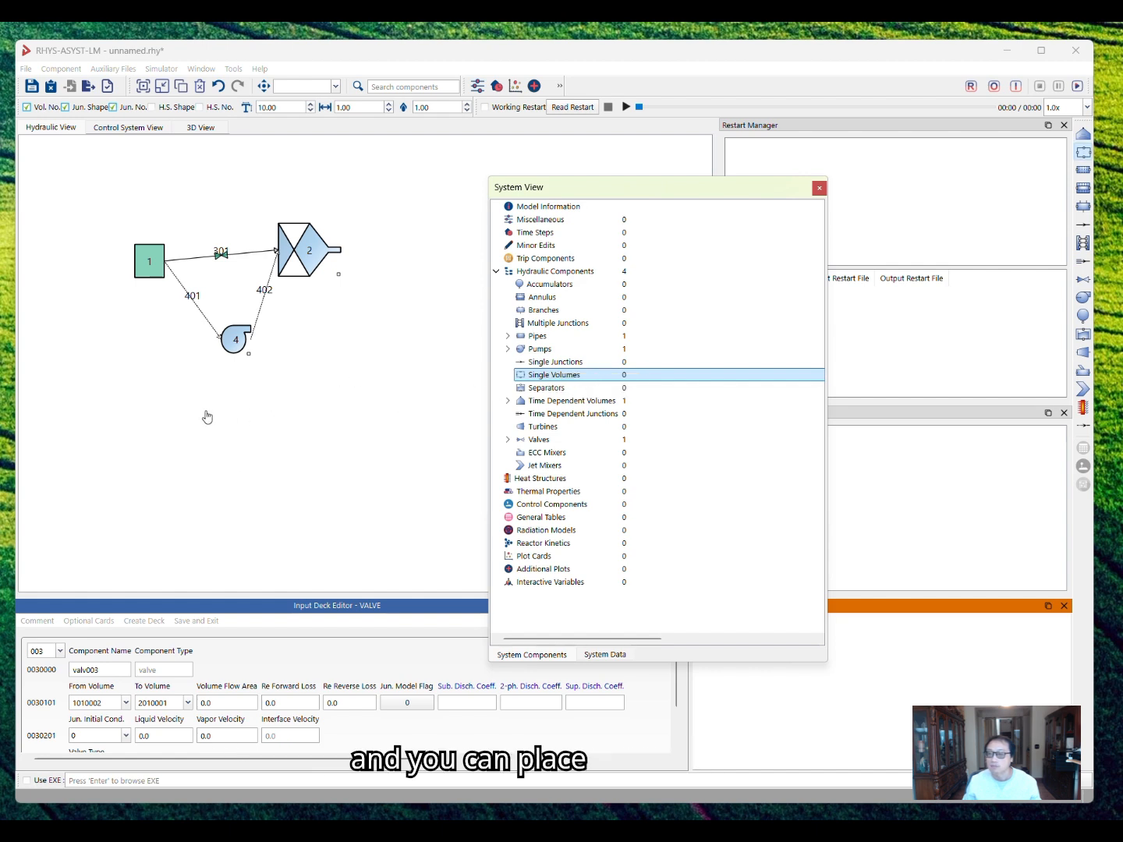
click(175, 418)
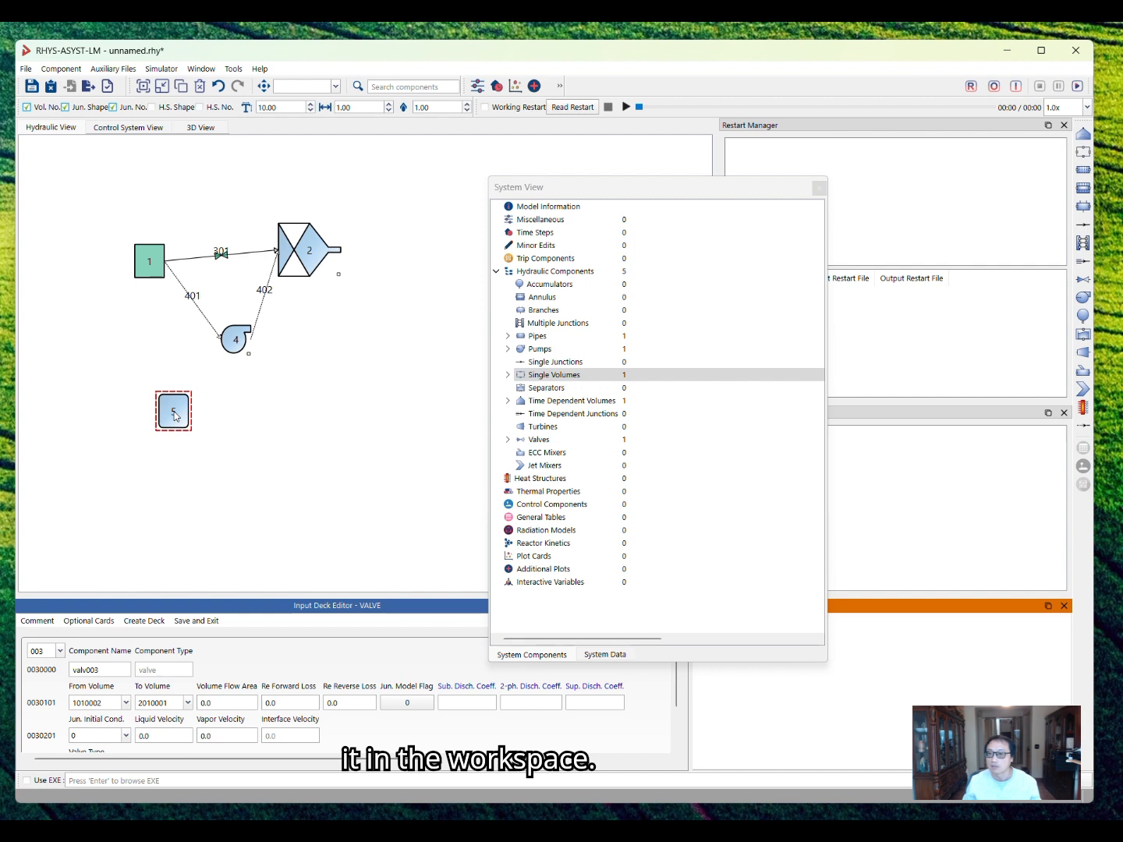
drag(178, 417, 359, 426)
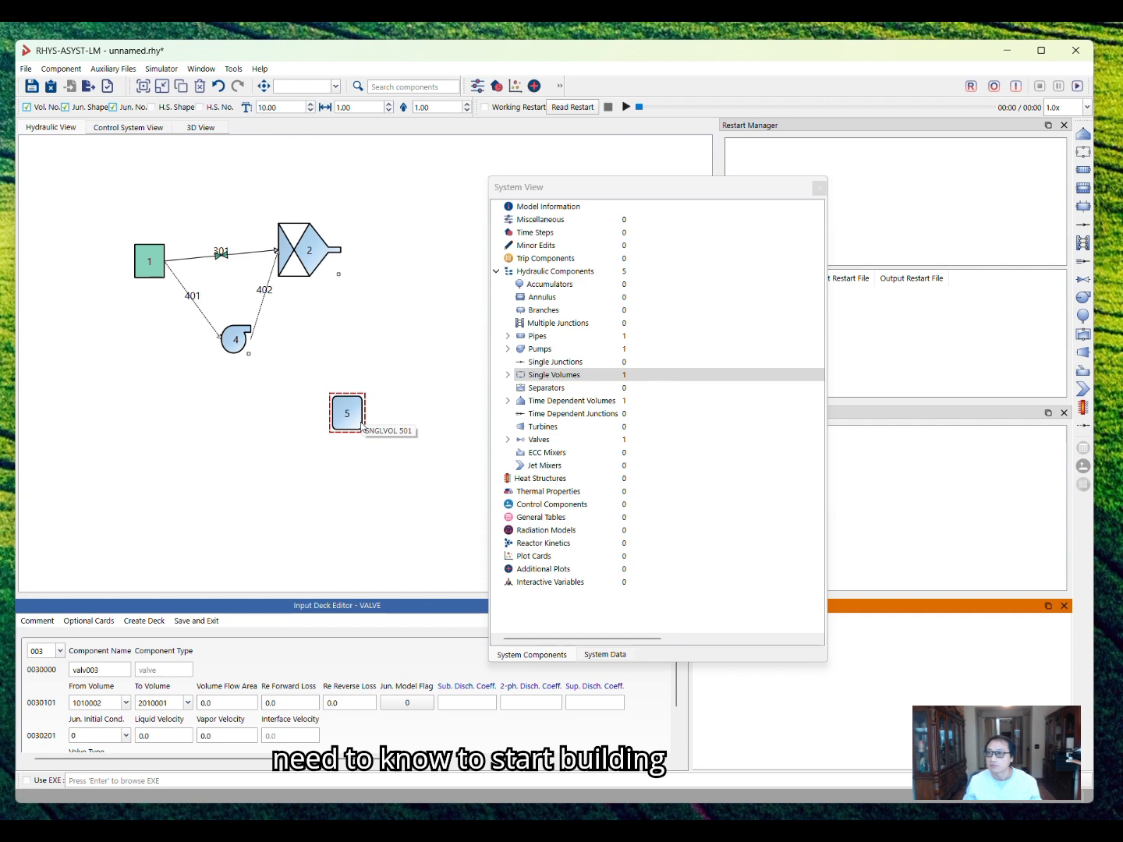
drag(362, 427, 346, 423)
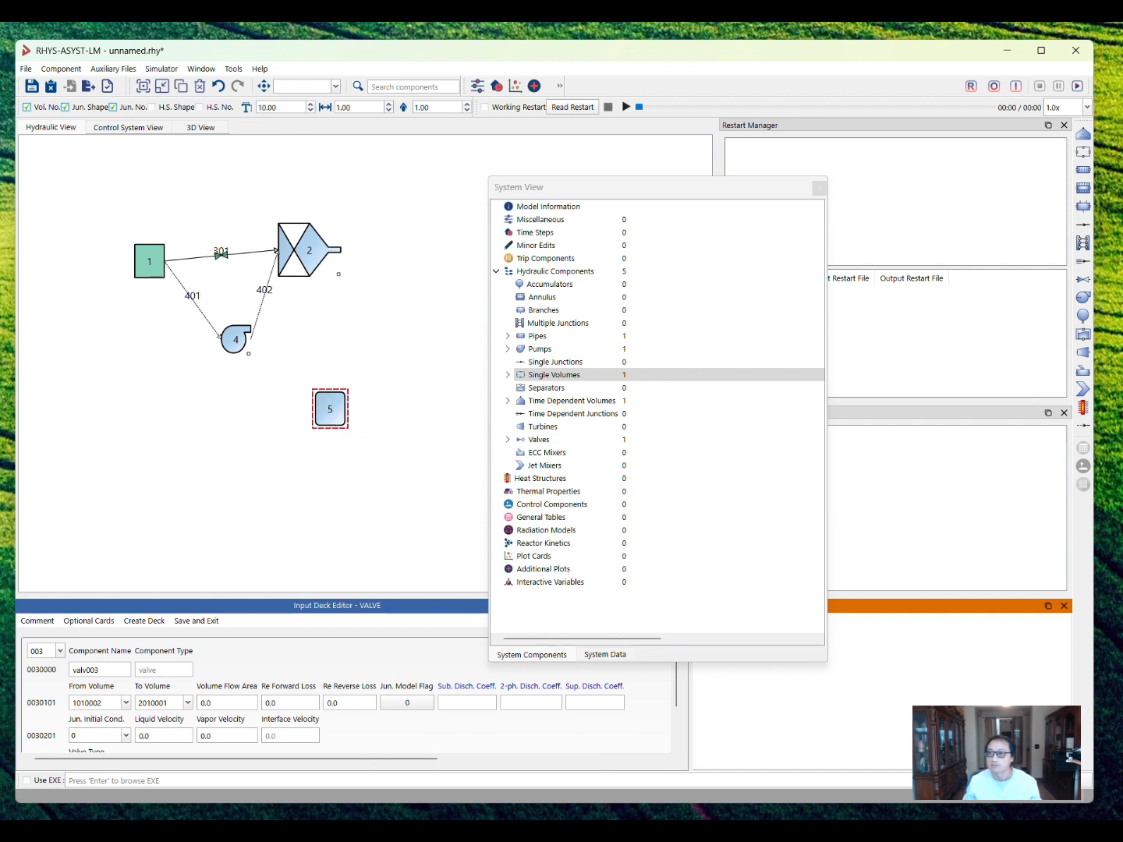